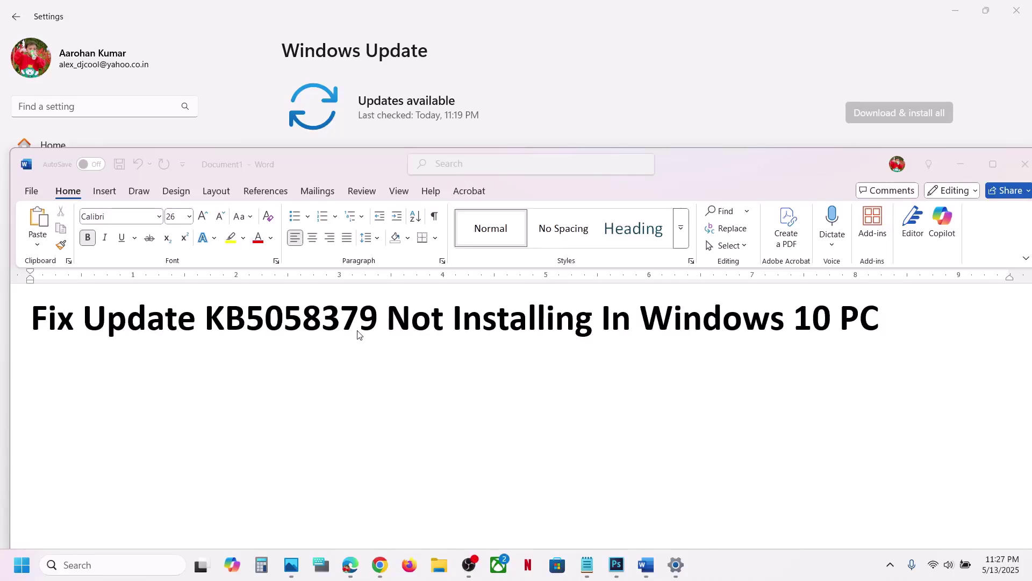
Highlight KB5058379 and 'Windows 10 PC' in the title document, then bring up the KB5015807 fix guide.
left_click(309, 327)
double_click(311, 328)
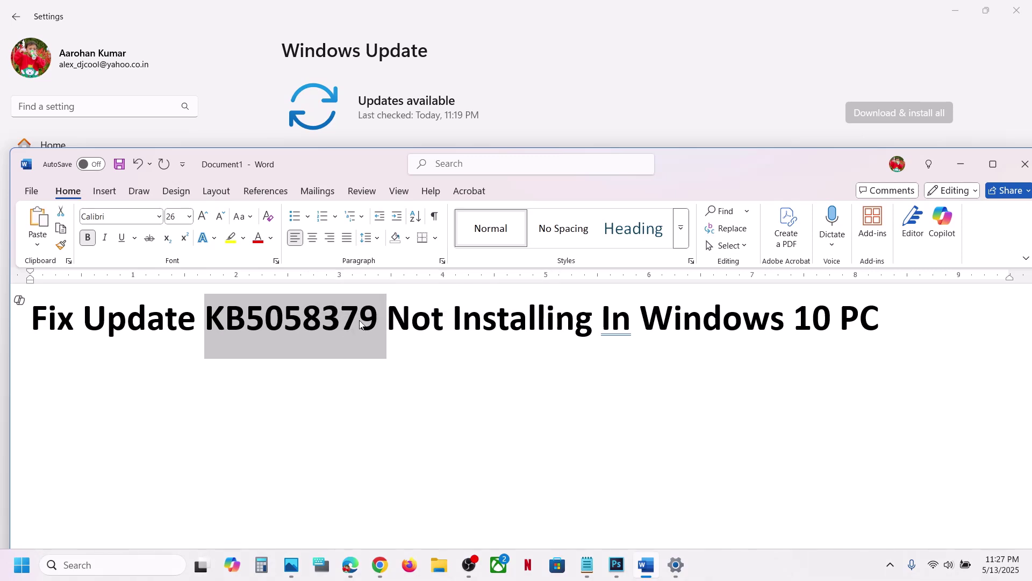
left_click_drag(894, 297, 640, 322)
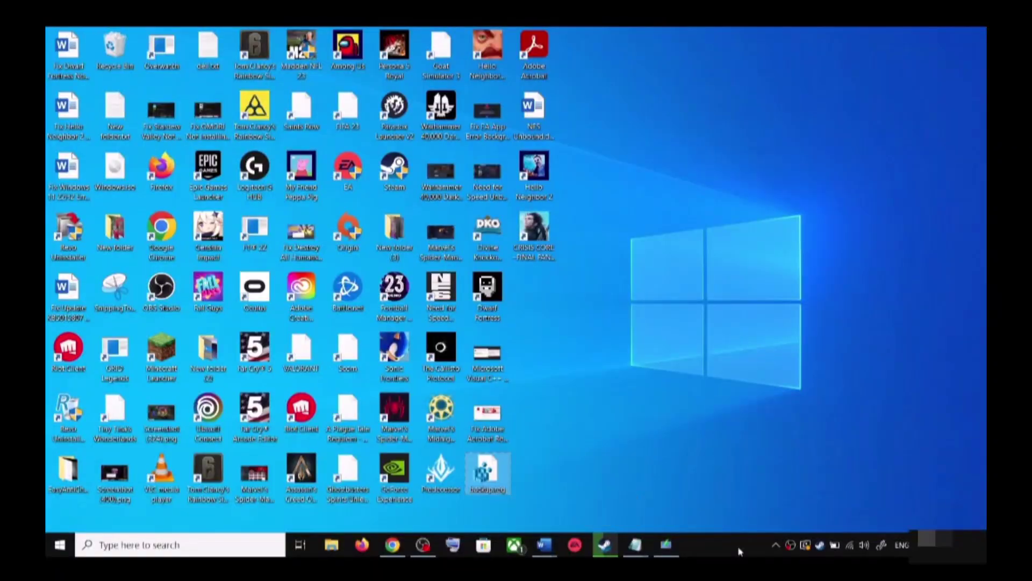
mouse_move(544, 544)
left_click(609, 486)
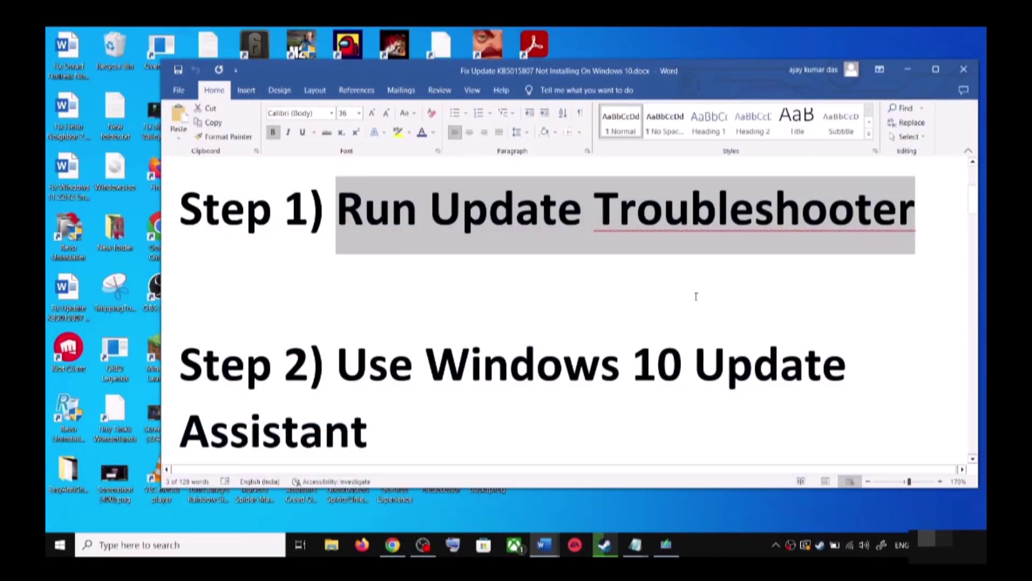
Run the Windows Update troubleshooter from Update & Security > Troubleshoot > Additional troubleshooters.
key("super+i")
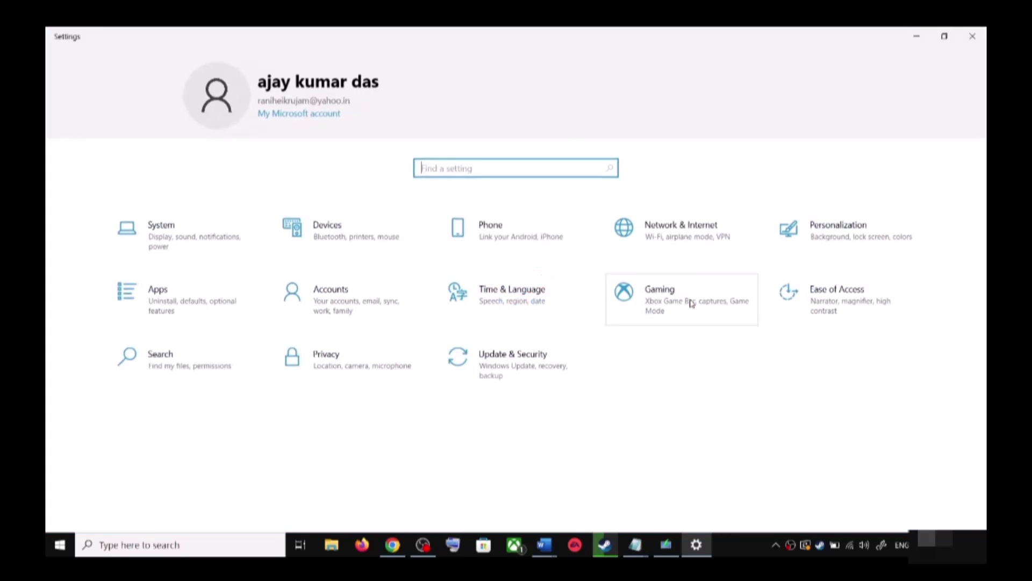
left_click(525, 369)
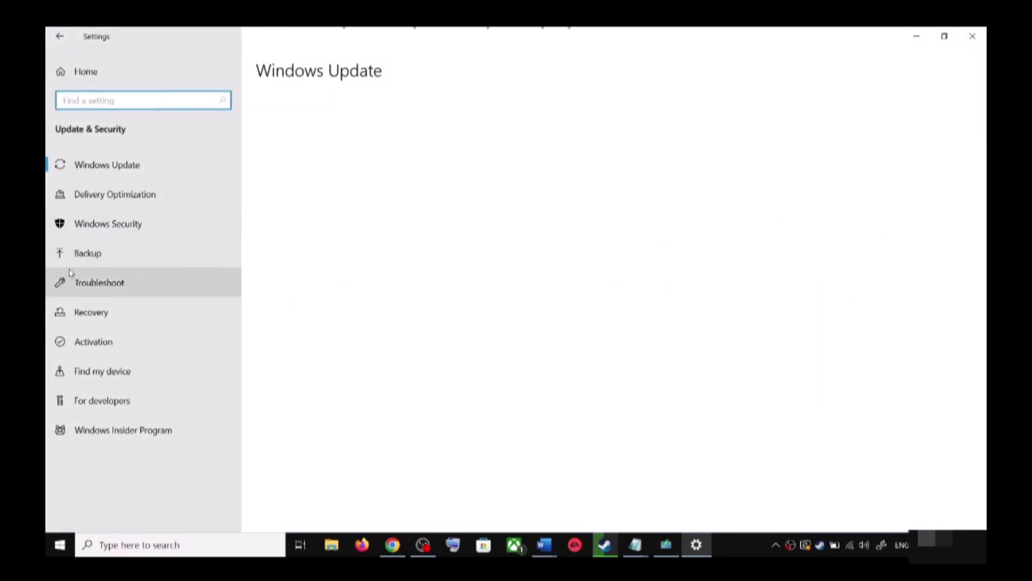
left_click(123, 287)
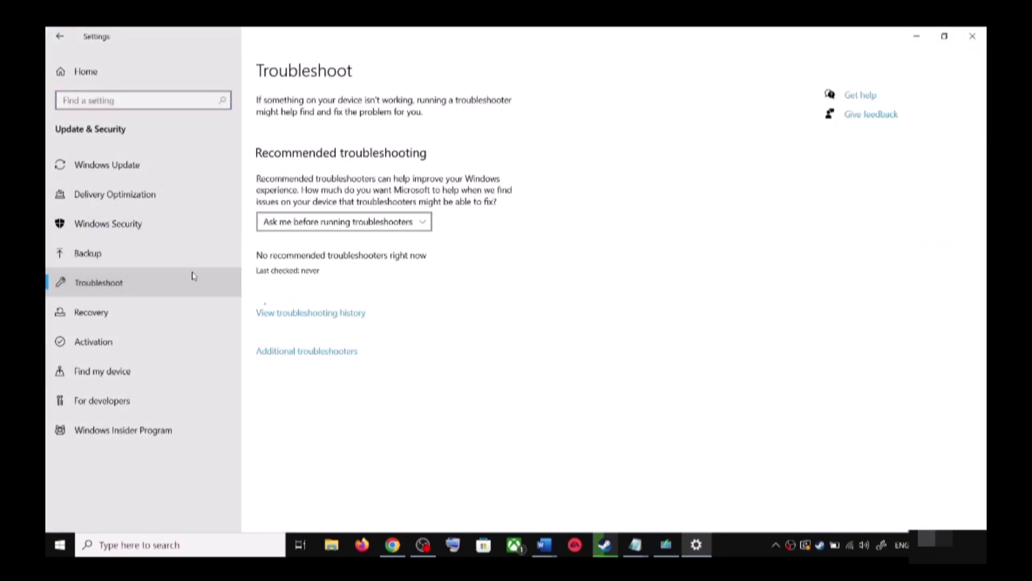
left_click(321, 352)
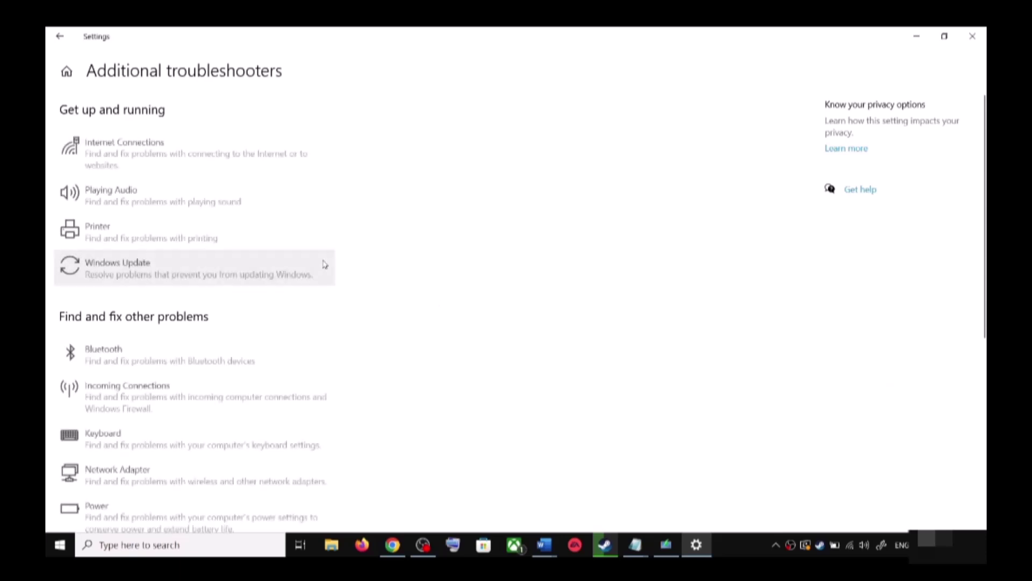
left_click(160, 275)
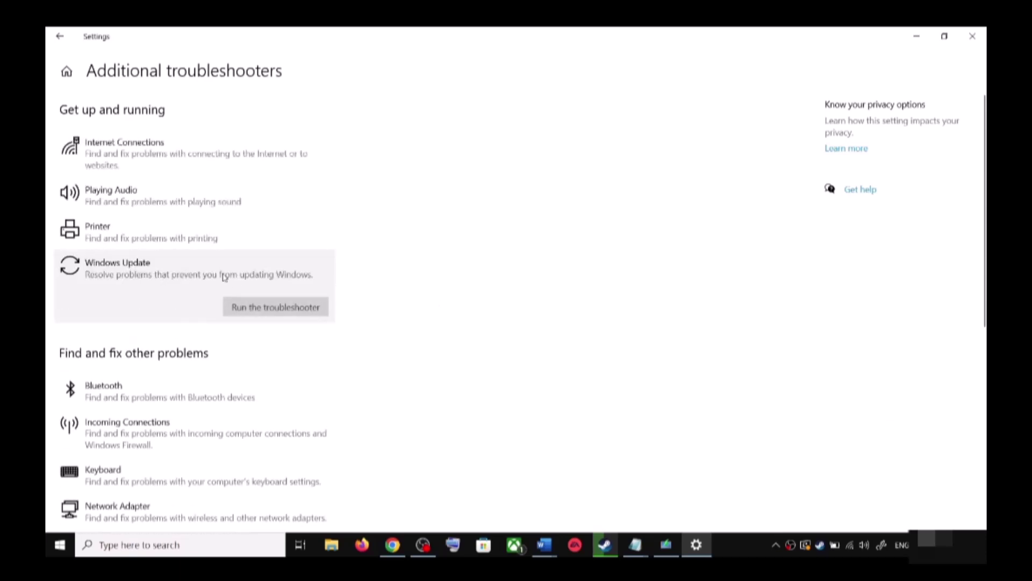
left_click(271, 307)
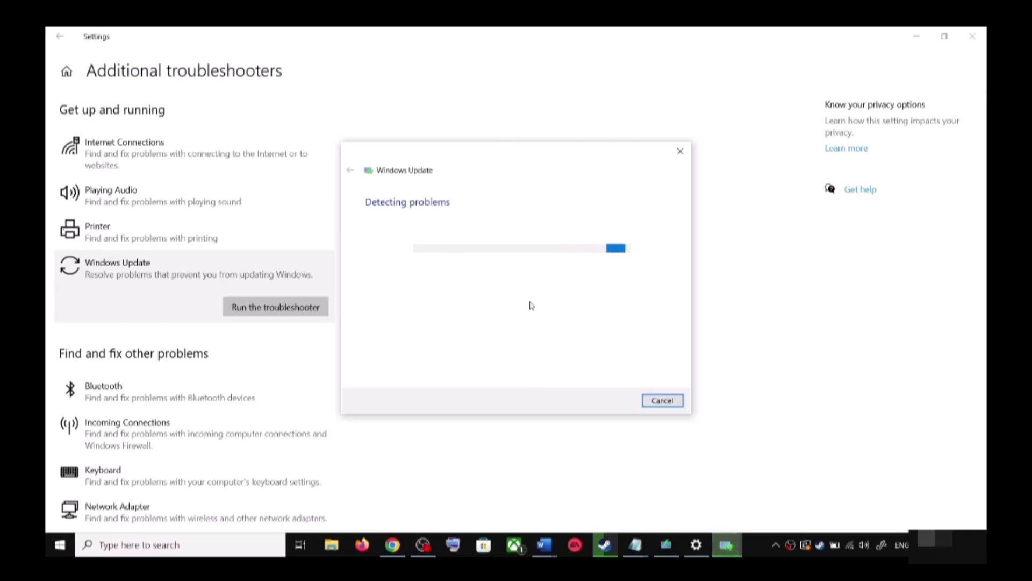
Close the troubleshooter, view the Start menu power options, and dismiss them without restarting.
left_click(51, 474)
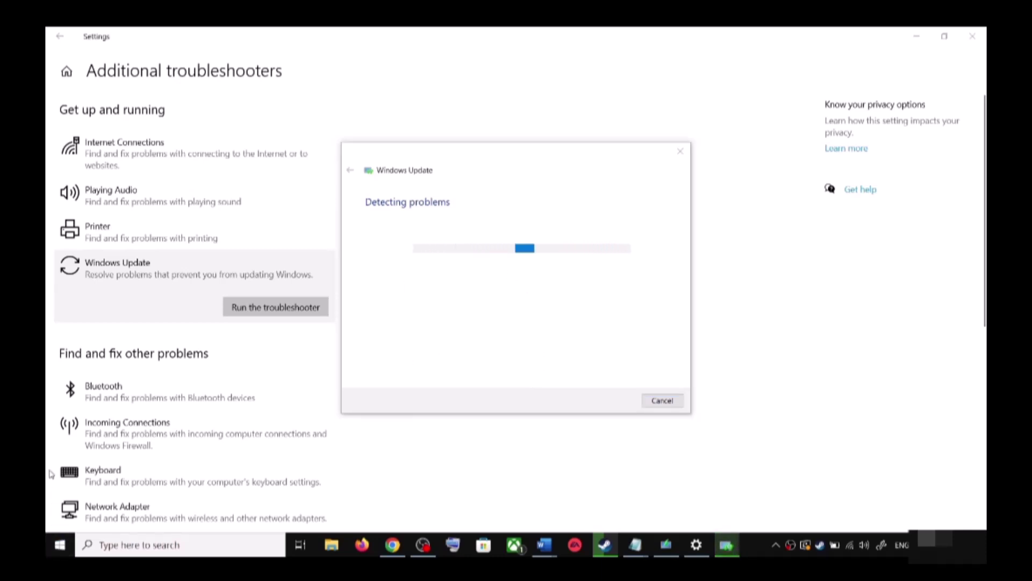
left_click(60, 544)
left_click(61, 519)
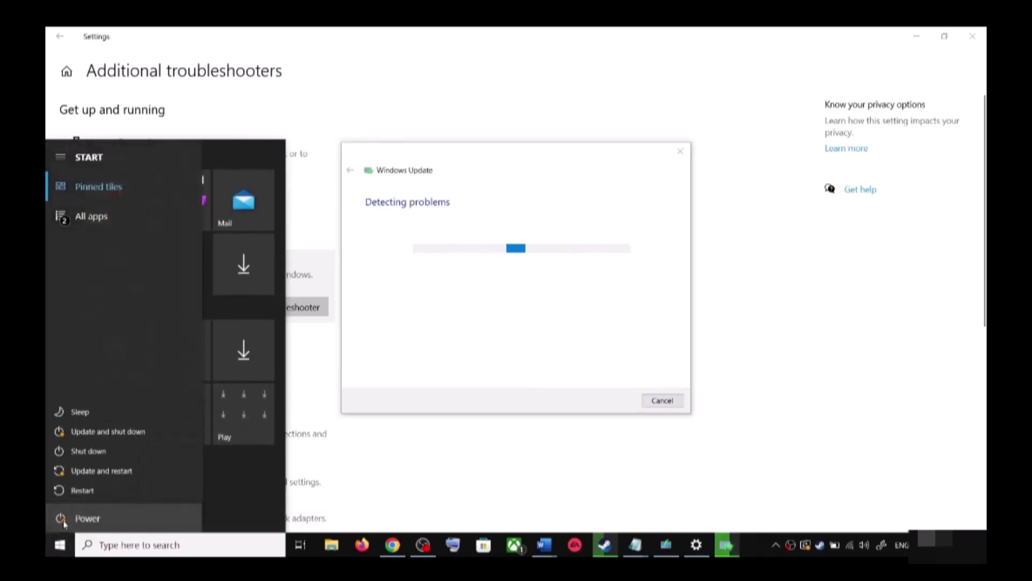
key("Escape")
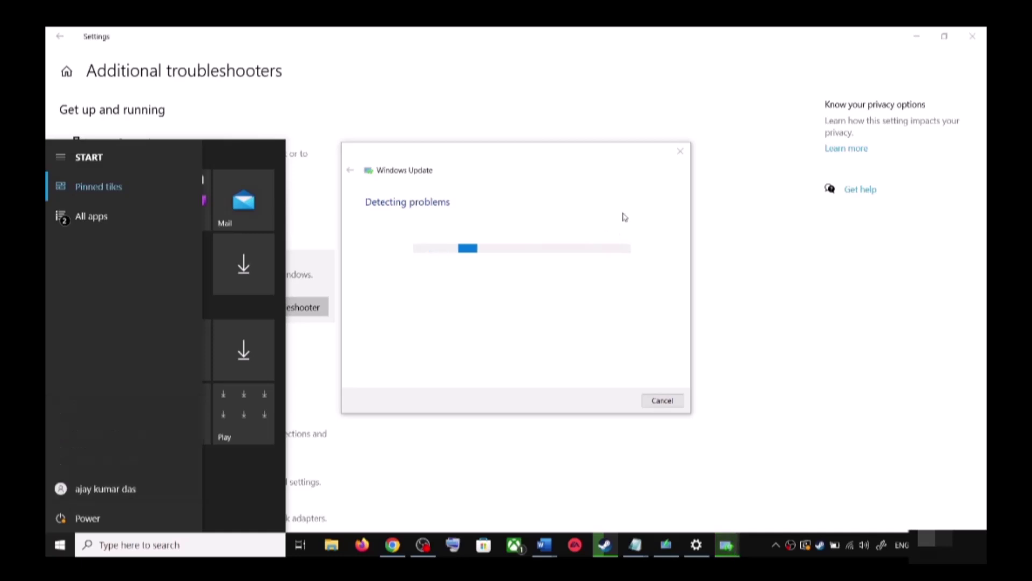
key("Escape")
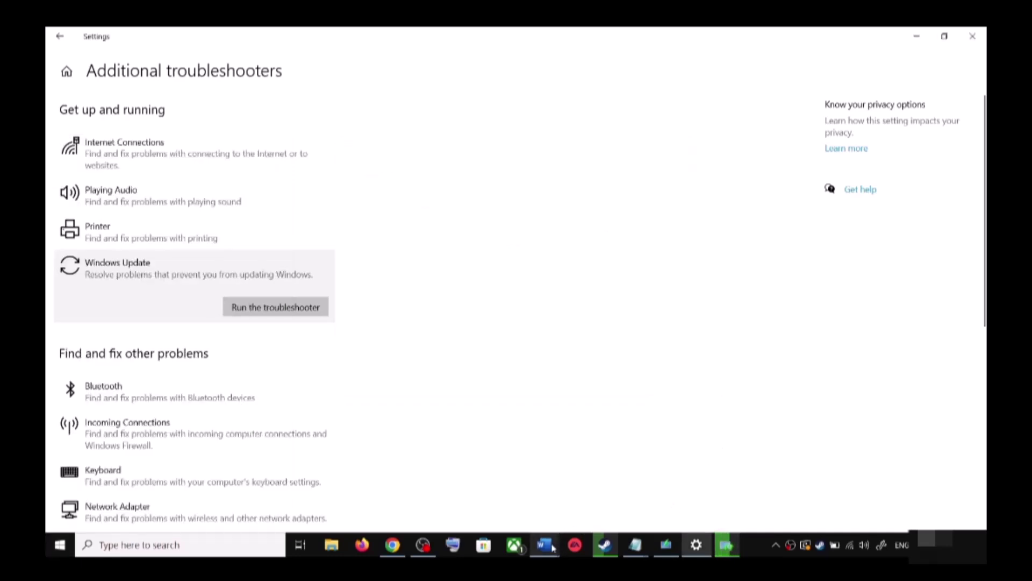
Return to the fix guide, scroll to Step 2, and select the Windows 10 download link.
mouse_move(553, 547)
left_click(608, 492)
scroll(363, 367, "down", 2)
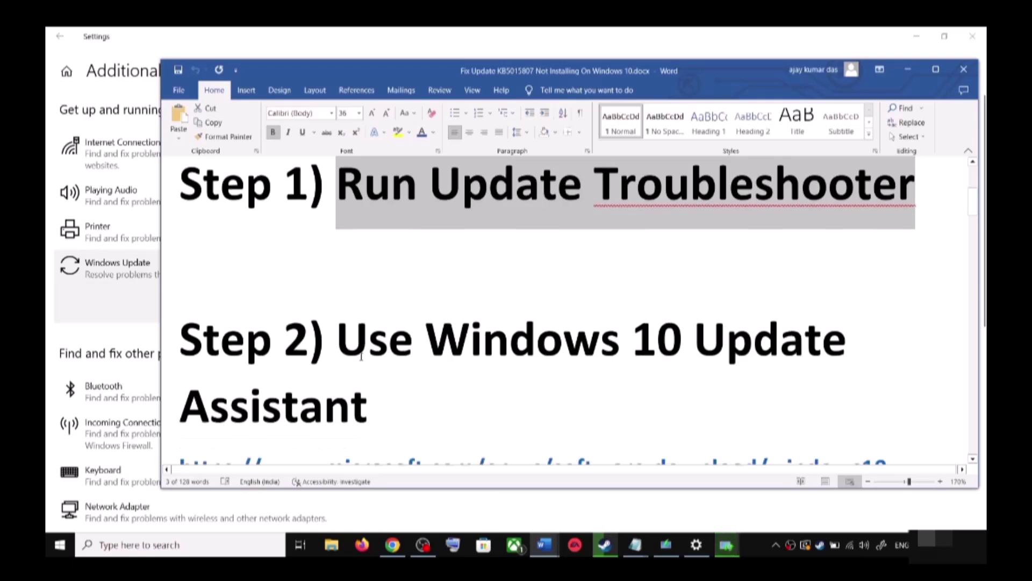
left_click_drag(336, 314, 443, 408)
scroll(443, 408, "down", 2)
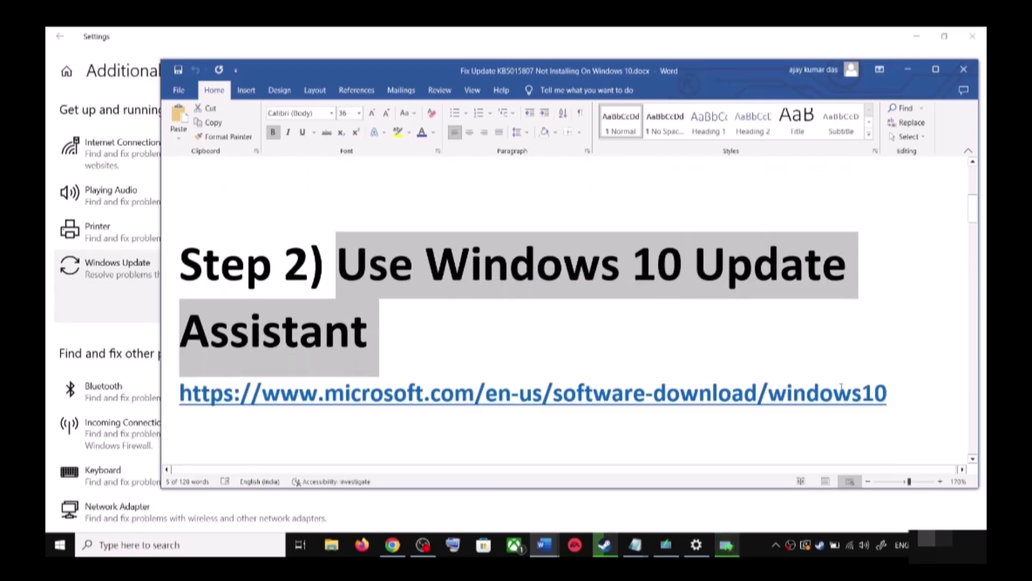
triple_click(892, 394)
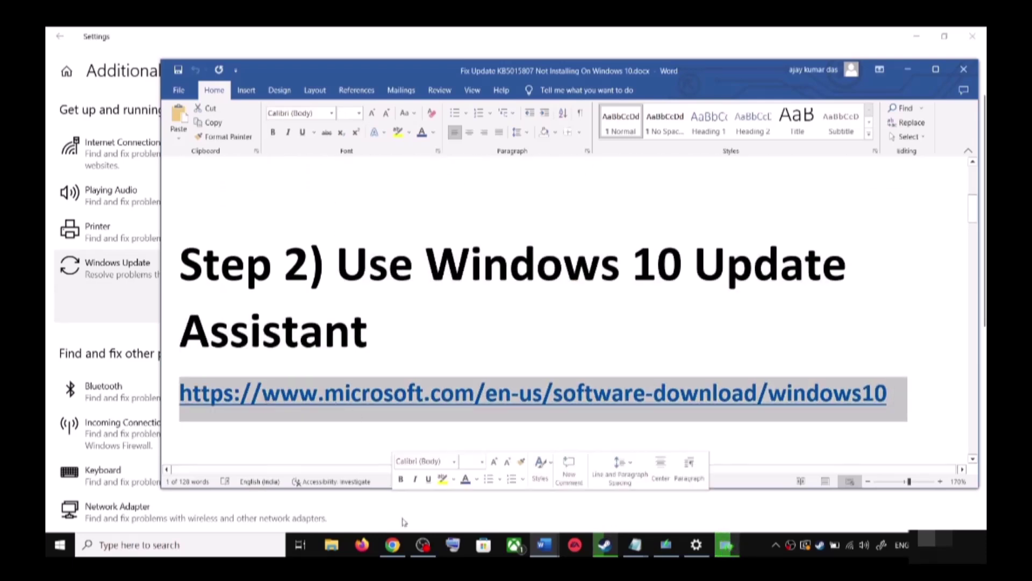
Download the Windows 10 Update Assistant from Chrome's Download Windows 10 page.
left_click(393, 546)
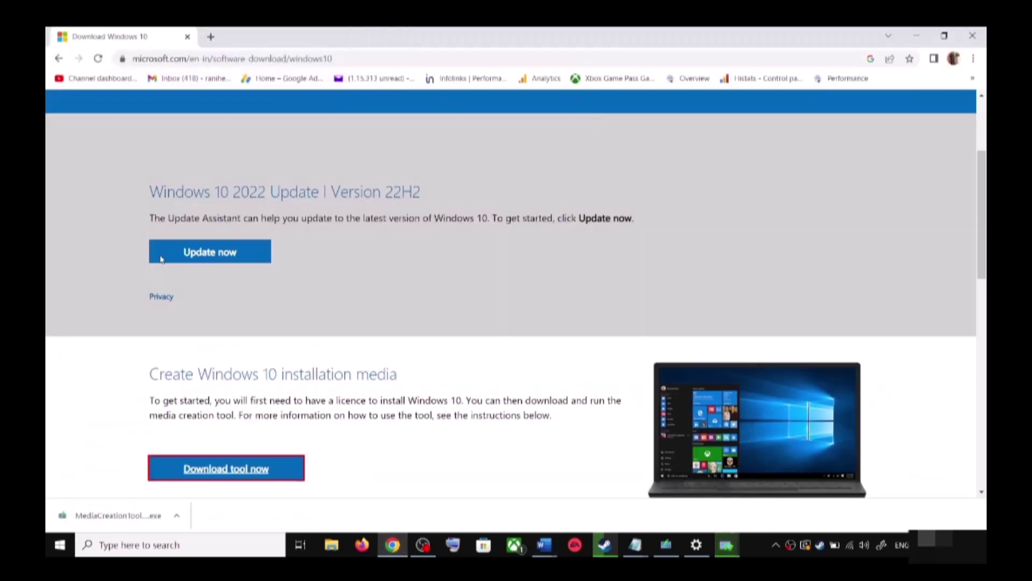
scroll(255, 303, "up", 3)
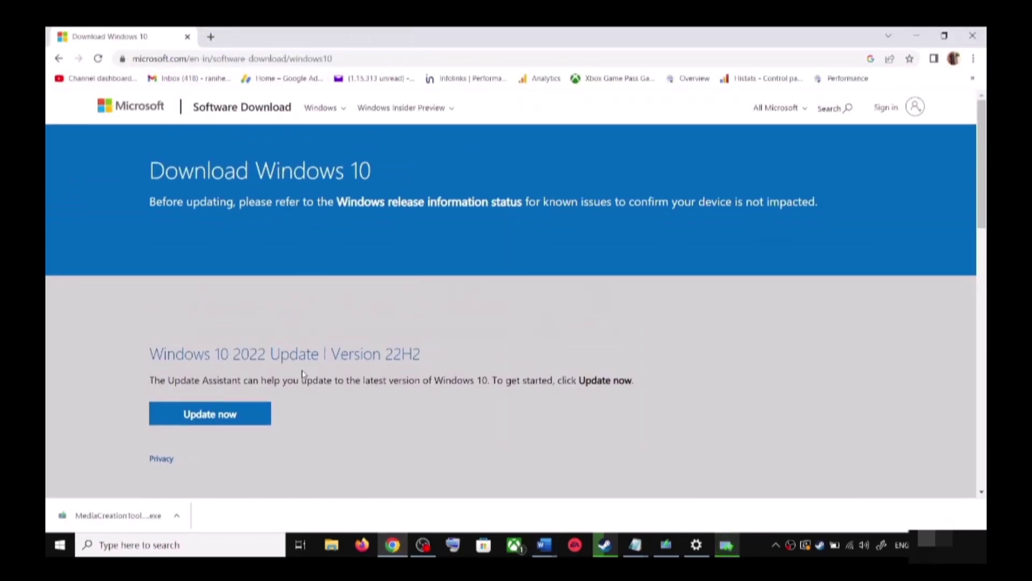
left_click_drag(167, 381, 241, 380)
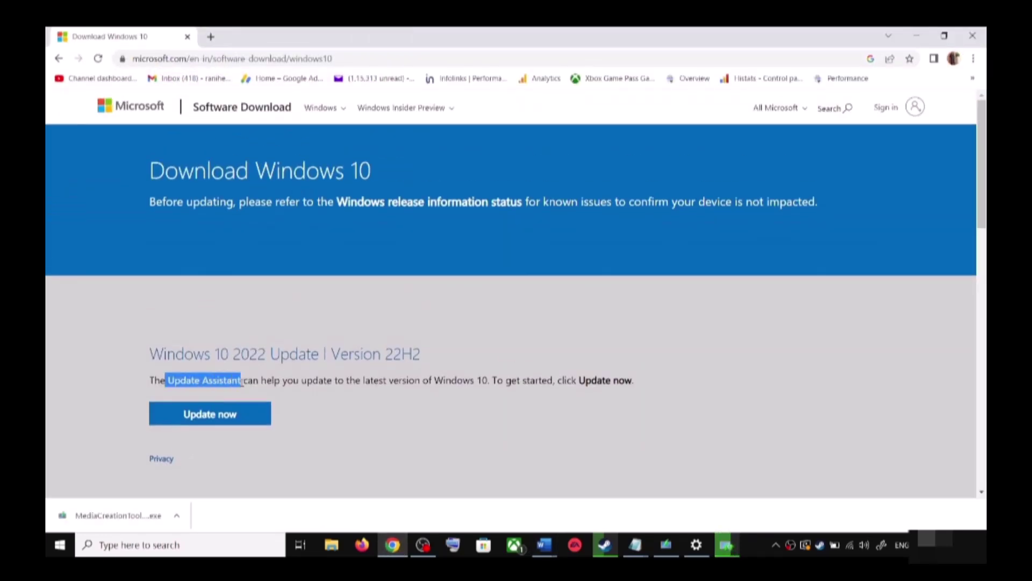
left_click(233, 417)
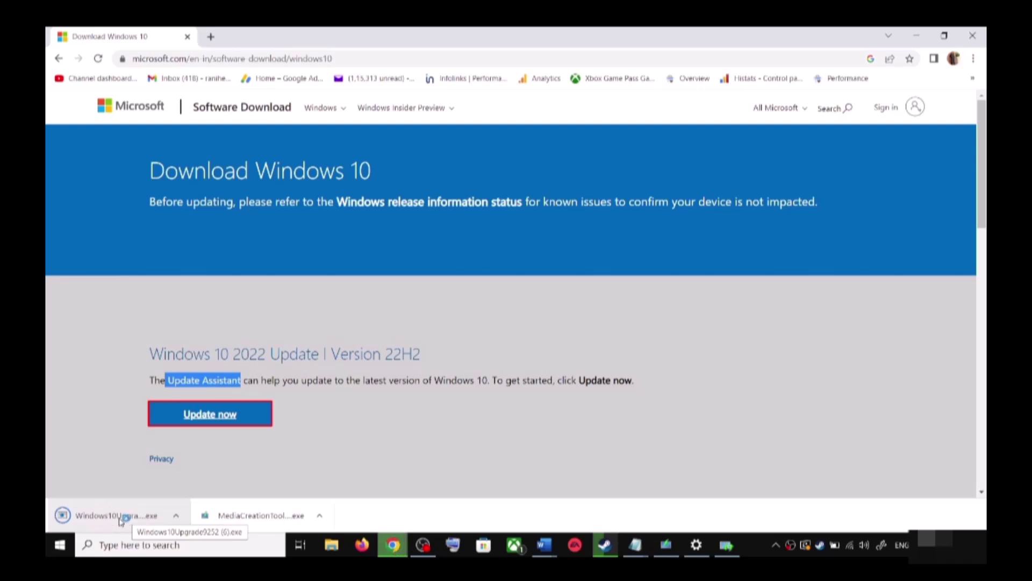
Run the Update Assistant installer and close it once it confirms the latest Windows 10 version.
left_click(110, 518)
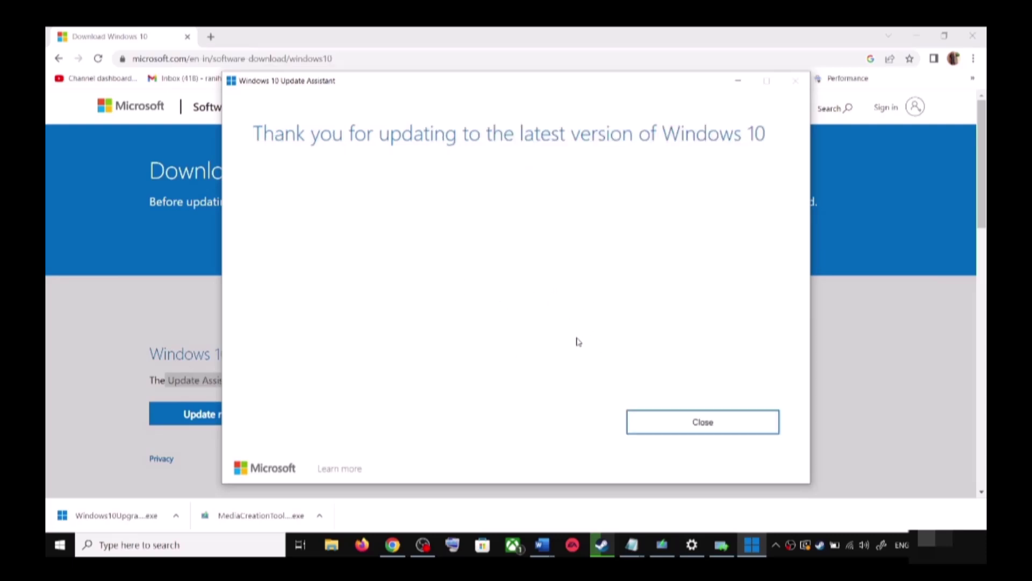
left_click(734, 415)
left_click(732, 423)
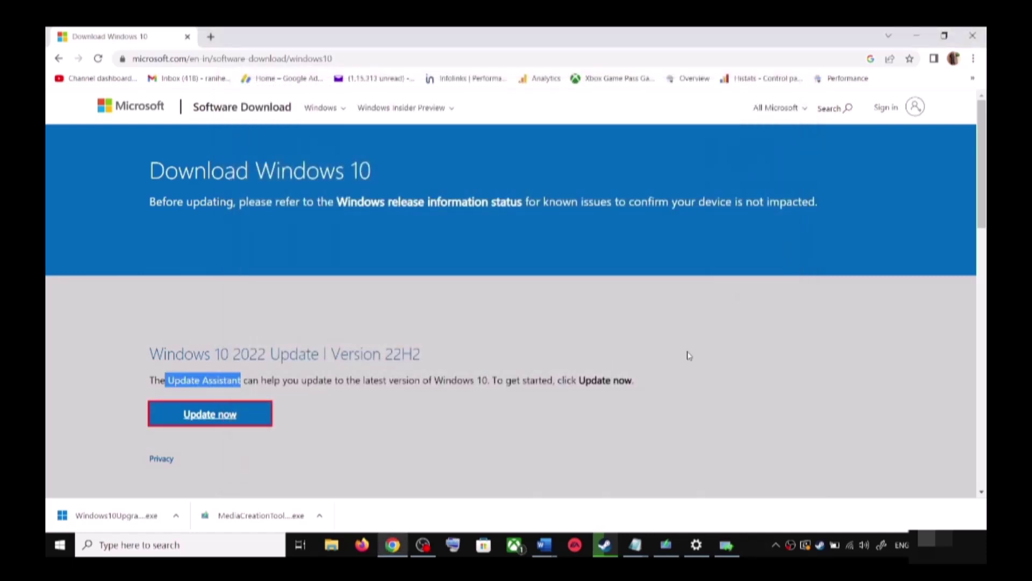
left_click(545, 544)
Copy the Step 3 commands from 'SC config trustedinstaller start=auto' through 'net start appidsvc'.
left_click(630, 514)
scroll(431, 361, "down", 5)
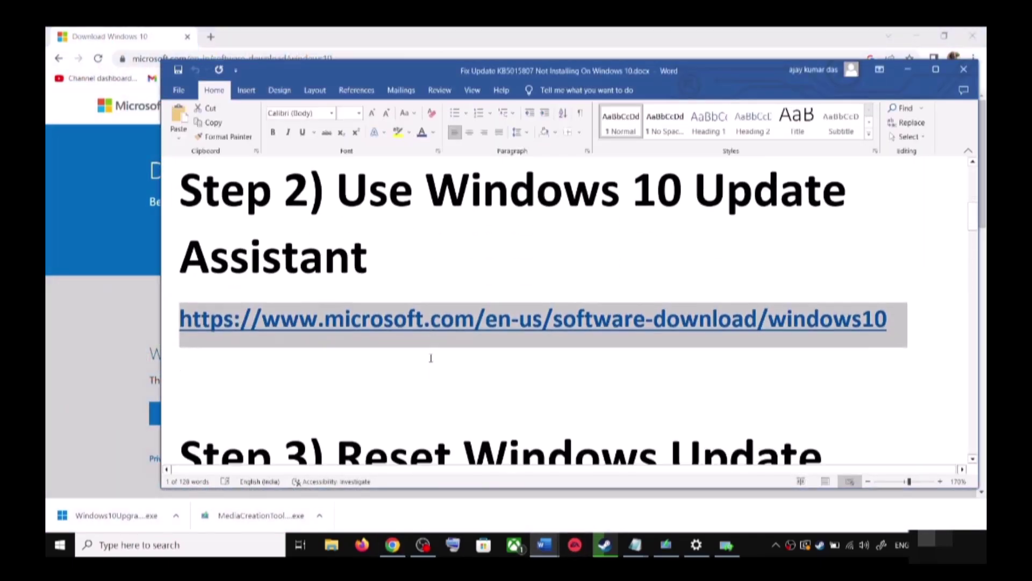
left_click_drag(337, 329, 442, 401)
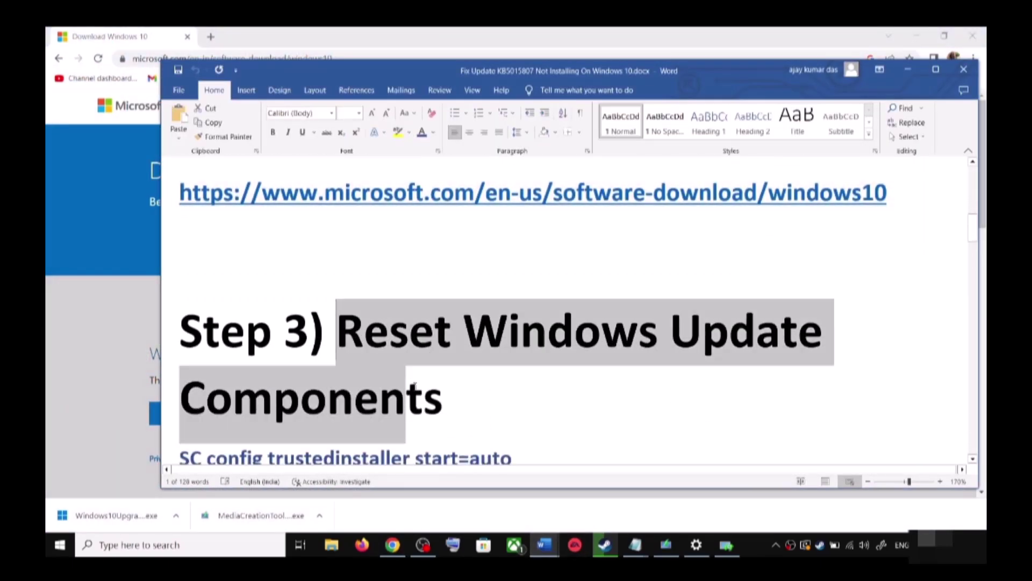
scroll(251, 378, "down", 3)
left_click_drag(192, 360, 353, 428)
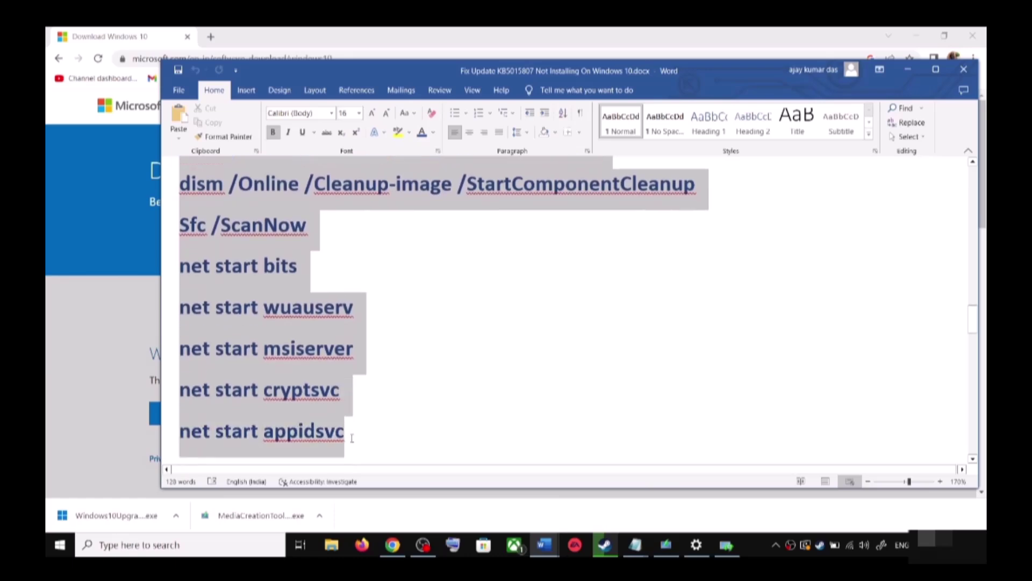
scroll(295, 306, "down", 1)
right_click(295, 305)
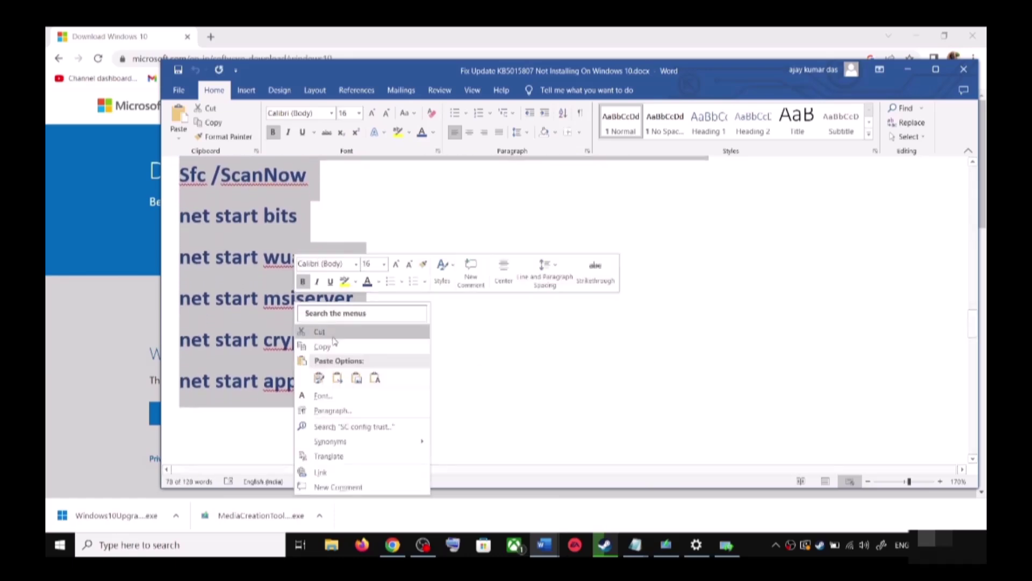
left_click(334, 348)
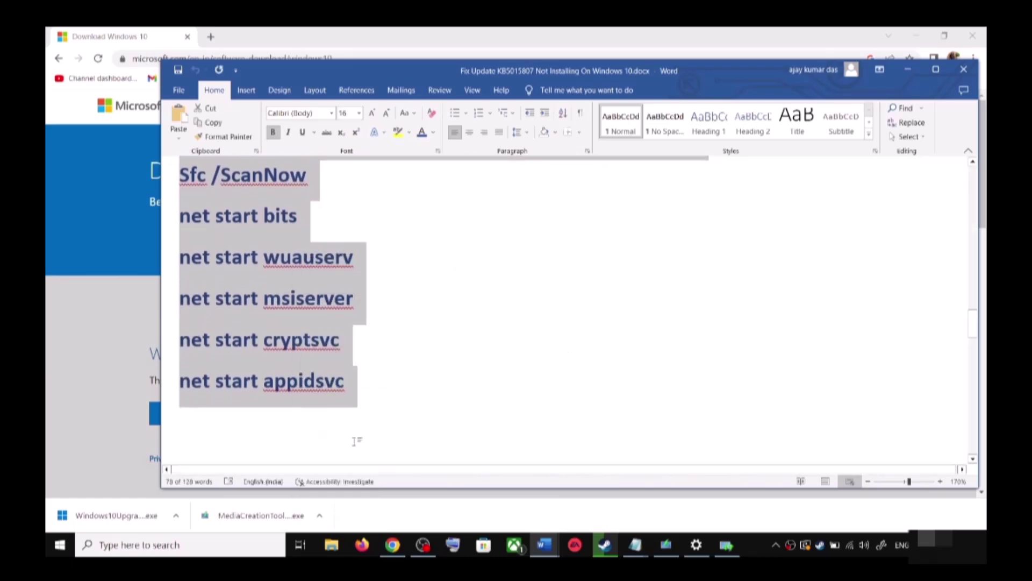
Open a new Notepad window and paste the copied reset commands.
left_click(210, 552)
type("ote")
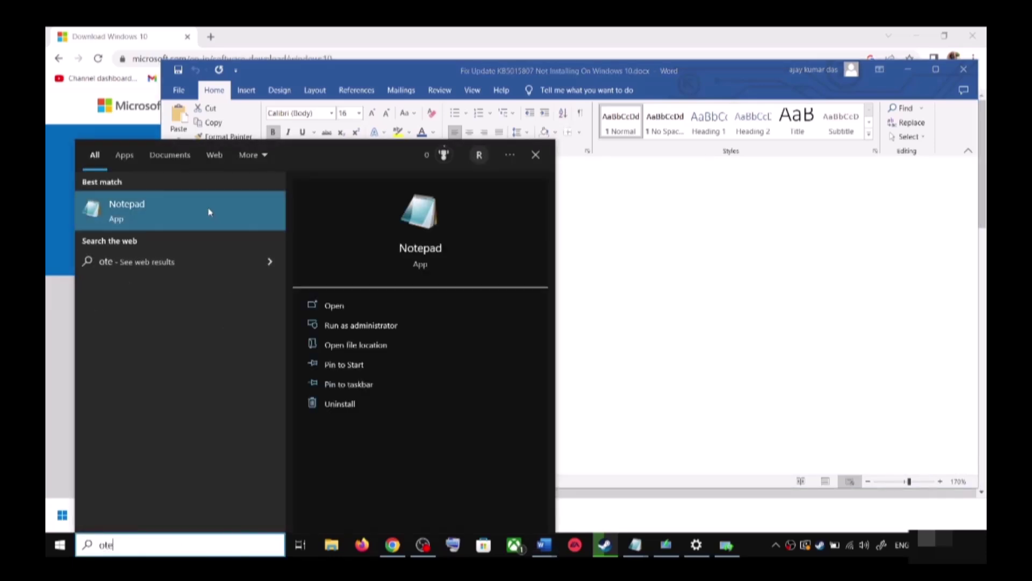
left_click(210, 212)
key("ctrl+v")
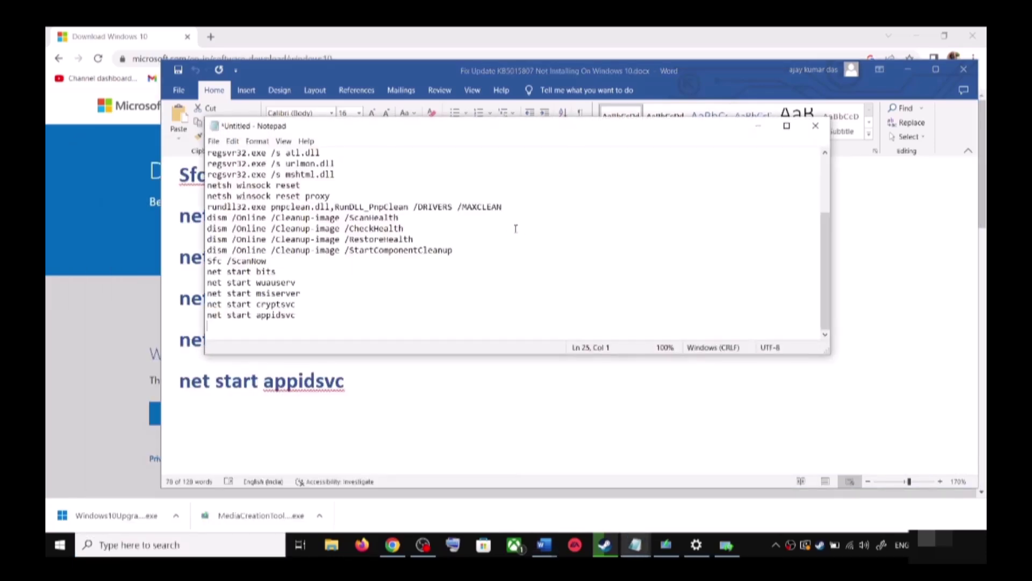
scroll(334, 251, "up", 3)
Save the script to the Desktop as Wufix.bat with All Files (*.*) type, then show the desktop.
left_click(213, 141)
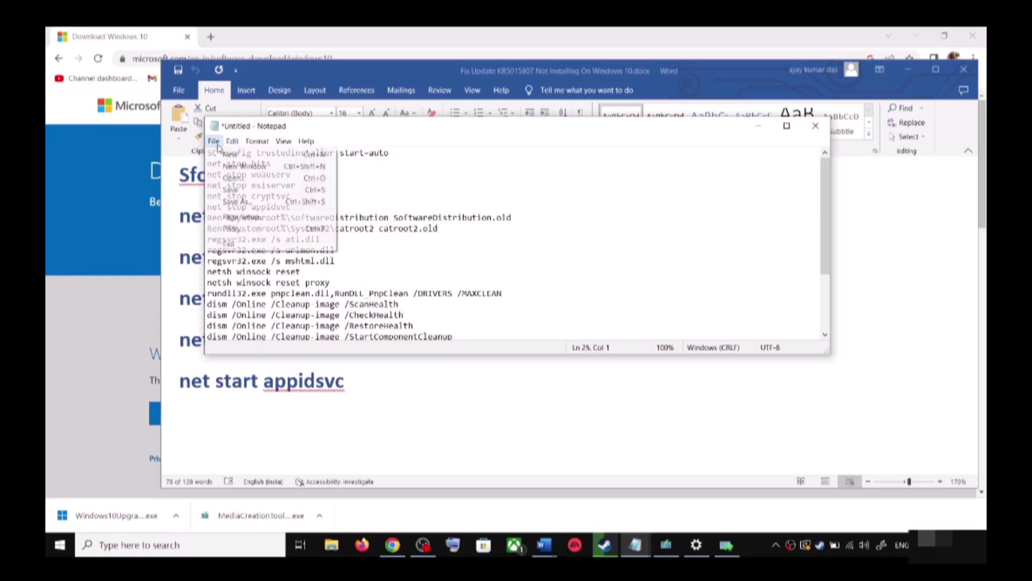
left_click(237, 201)
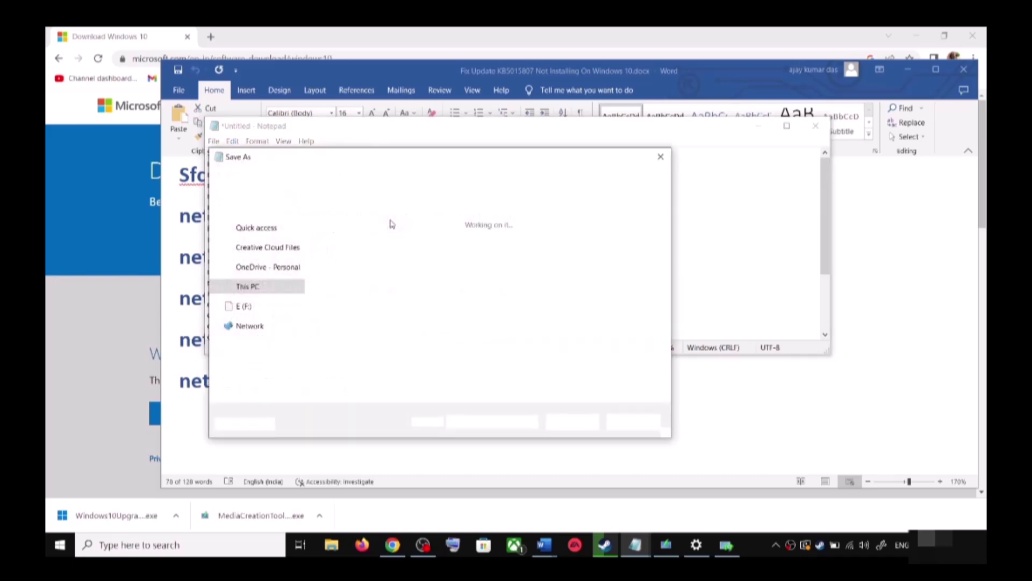
left_click(264, 257)
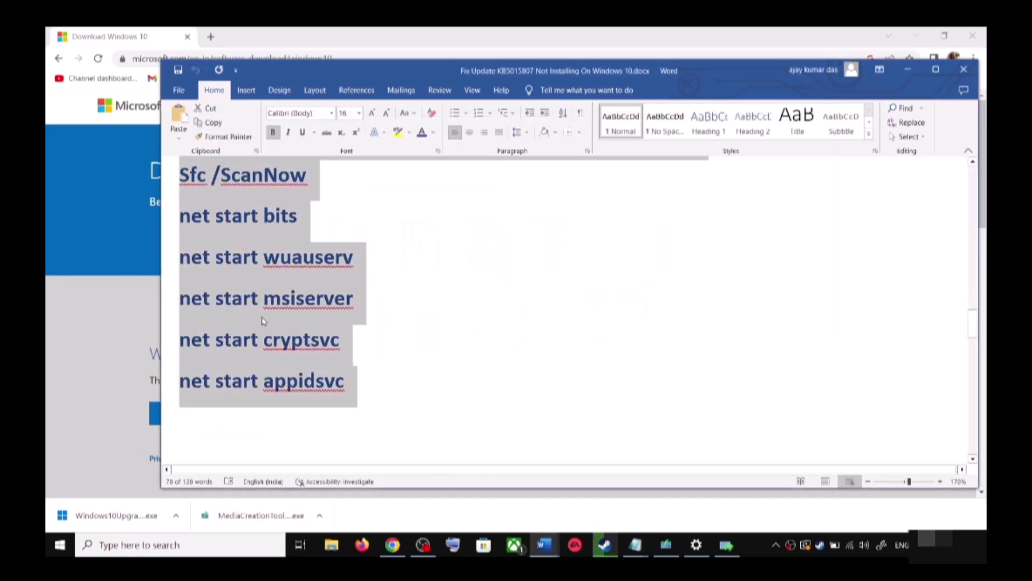
scroll(312, 339, "down", 5)
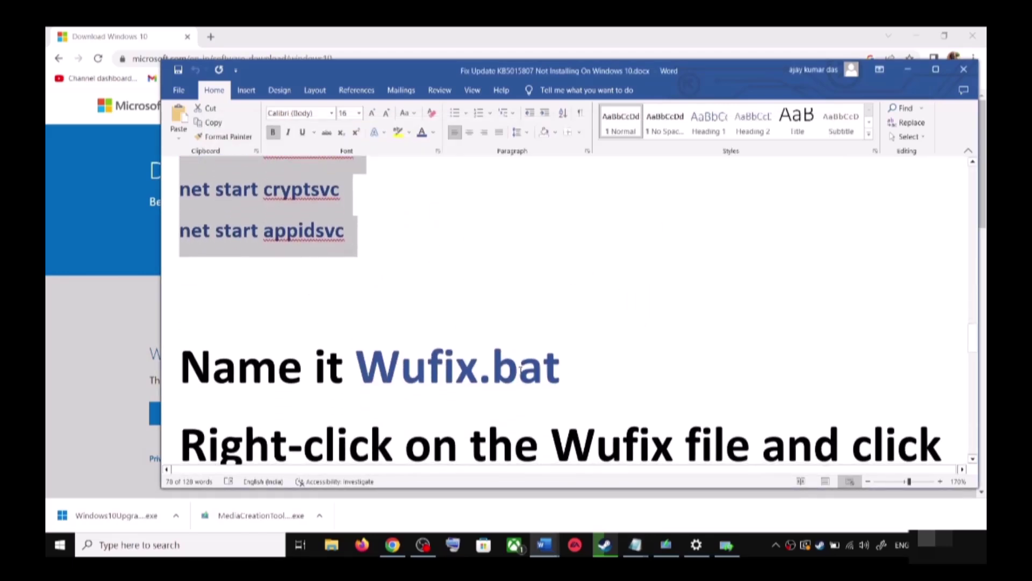
left_click_drag(561, 370, 356, 370)
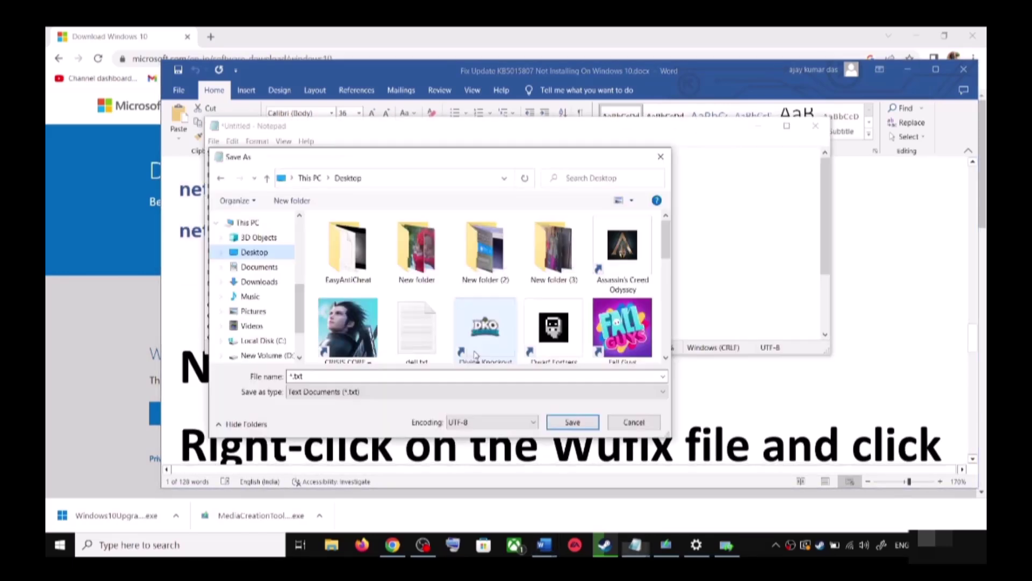
left_click(322, 376)
key("ctrl+a")
key("ctrl+v")
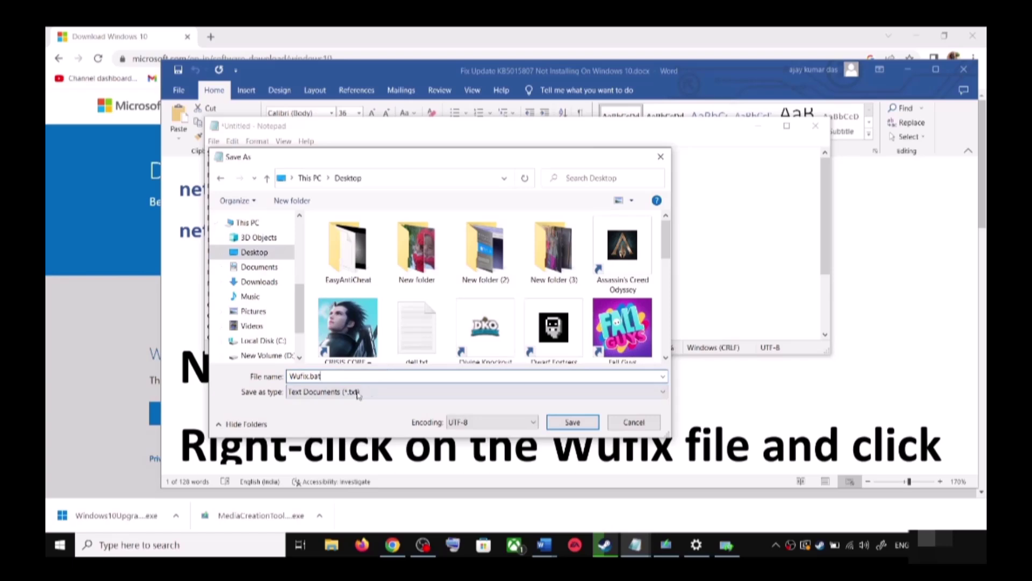
left_click(358, 395)
left_click(340, 413)
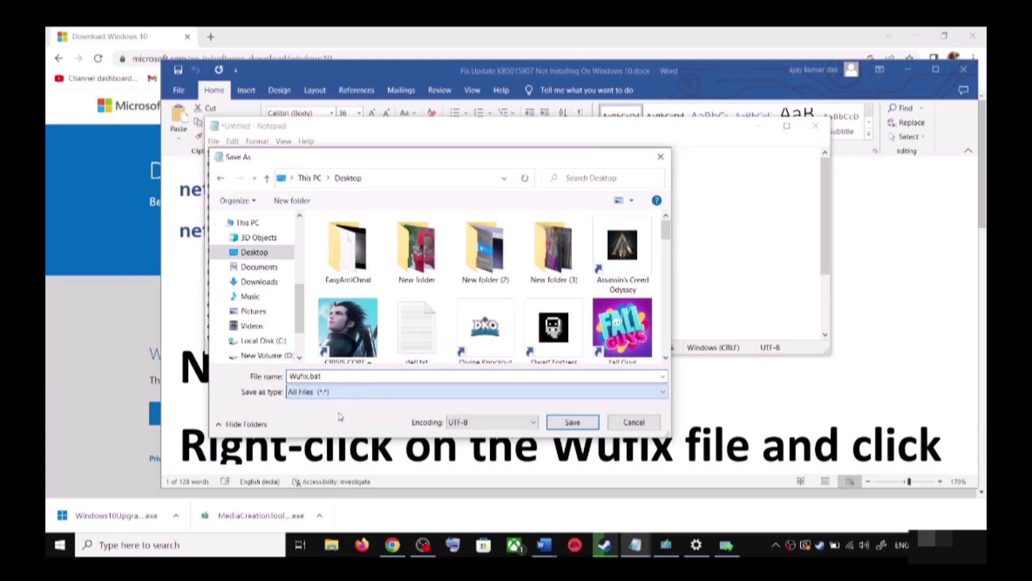
left_click(579, 423)
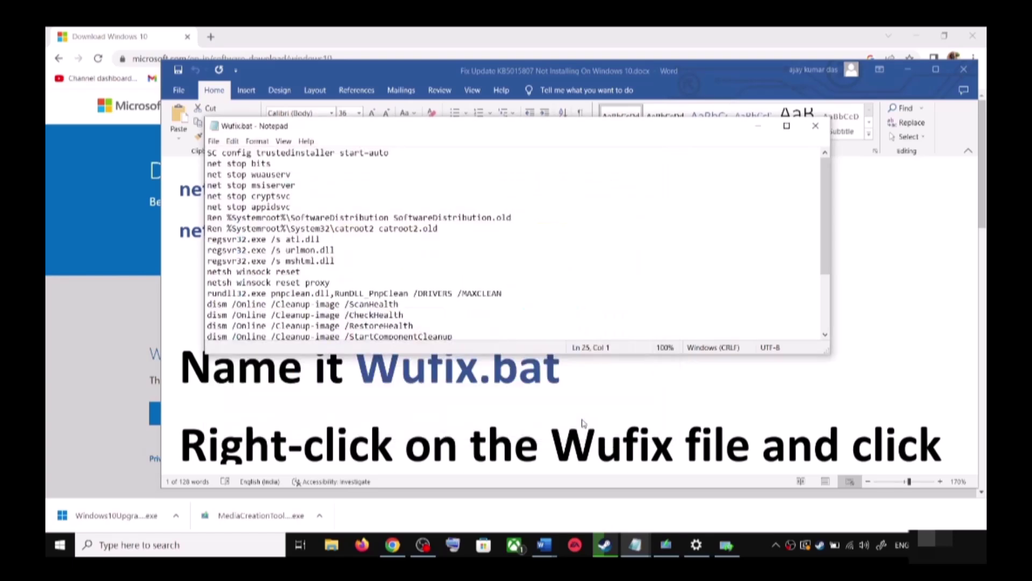
key("super+d")
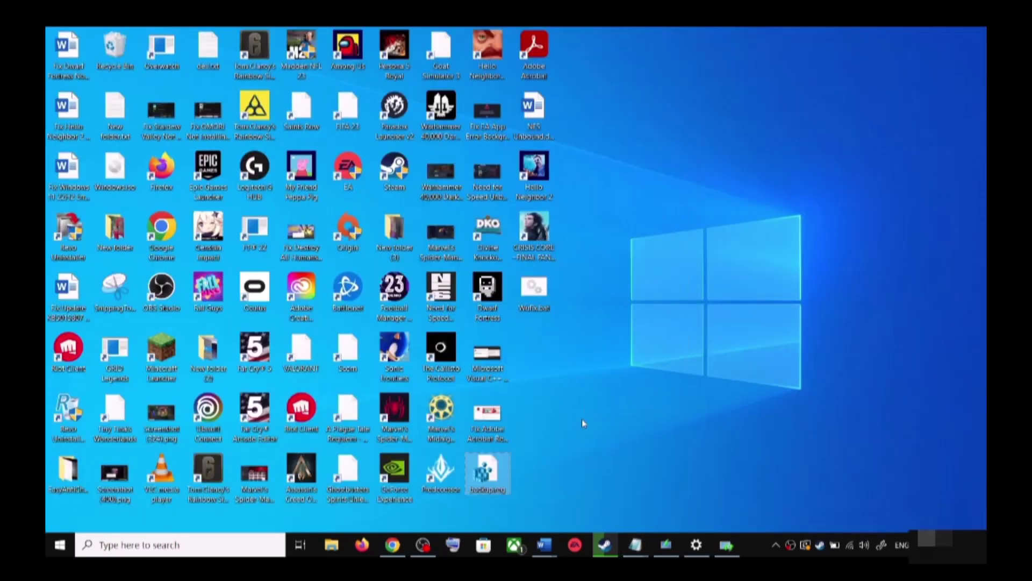
Run Wufix.bat from the desktop as administrator.
left_click(541, 295)
right_click(537, 291)
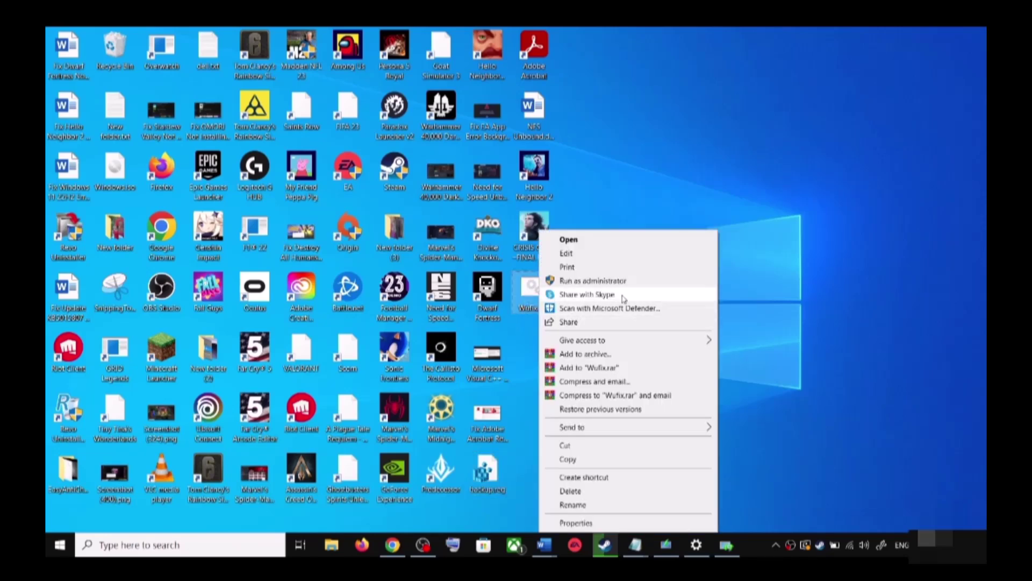
left_click(617, 212)
right_click(534, 300)
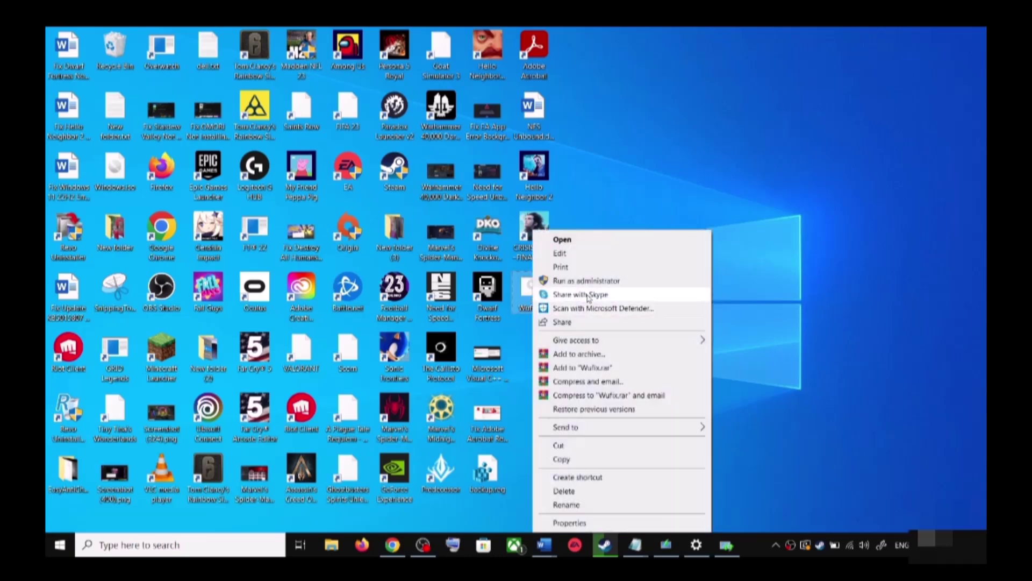
left_click(596, 282)
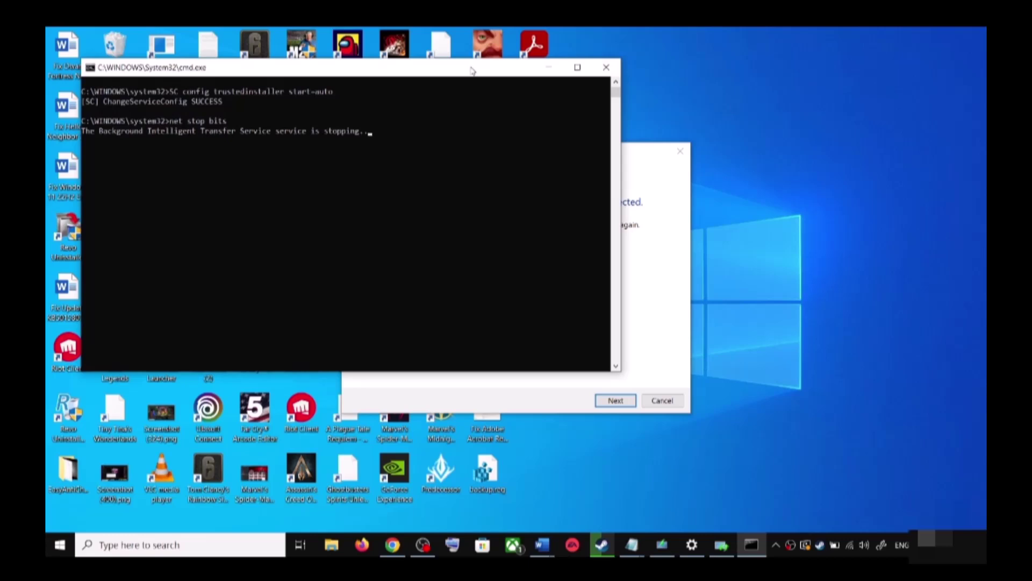
Move the cmd.exe window lower while the script resets Winsock and starts DISM ScanHealth.
left_click_drag(471, 70, 579, 158)
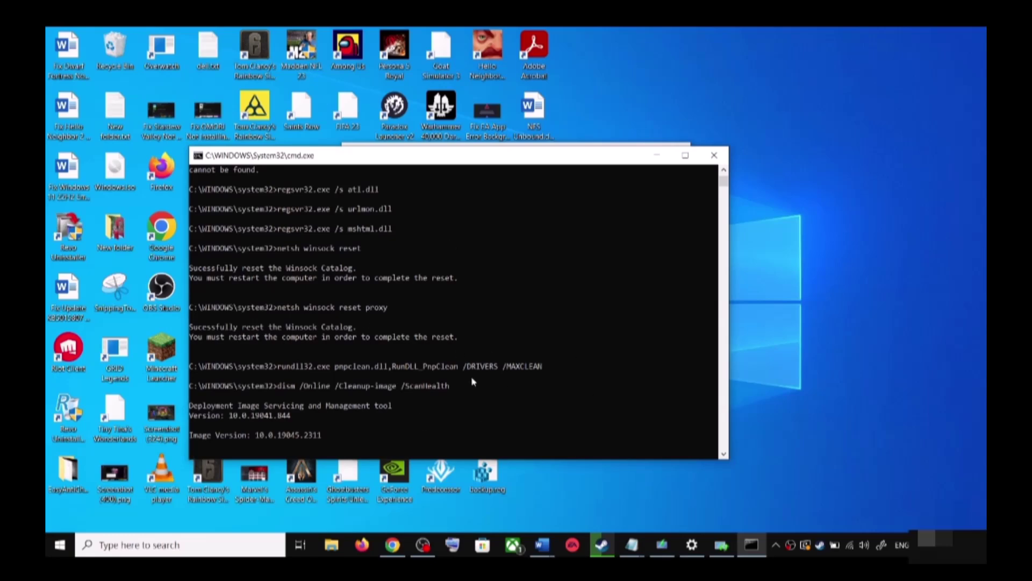
View the Start menu power options and close the menu without restarting.
left_click(59, 544)
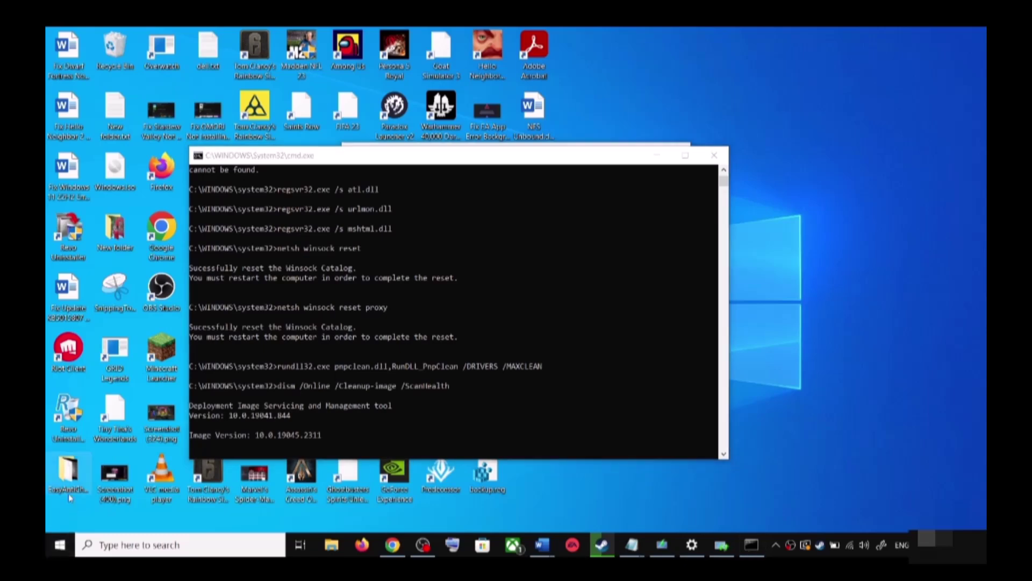
left_click(66, 521)
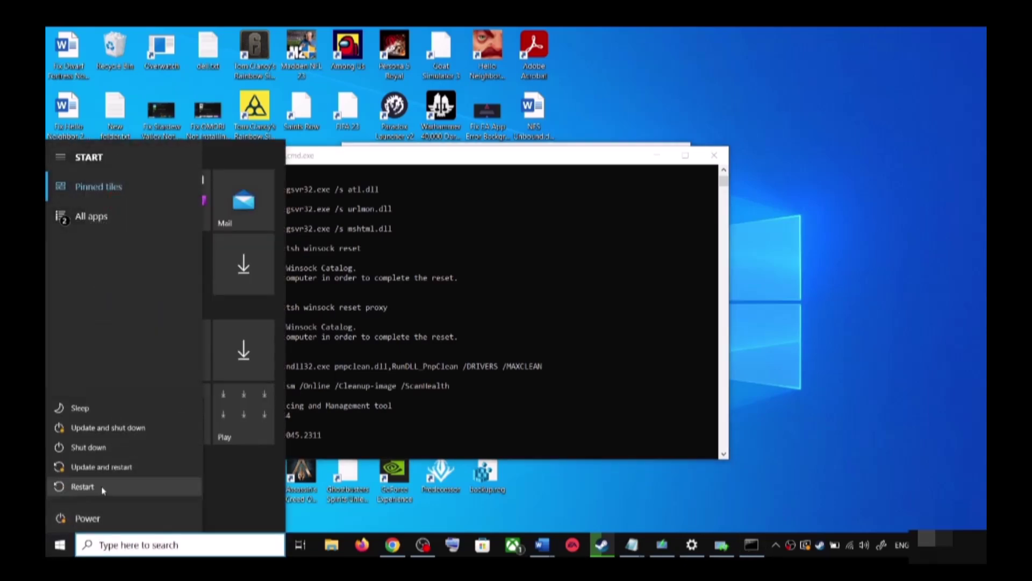
left_click(855, 317)
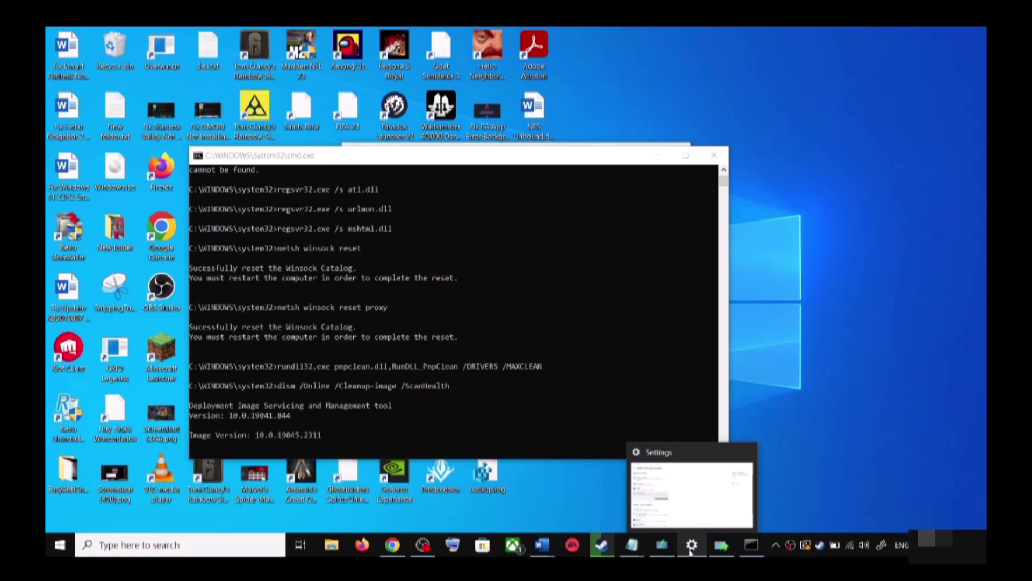
Close the Settings window and bring the Word tutorial back to the front.
right_click(691, 552)
left_click(672, 517)
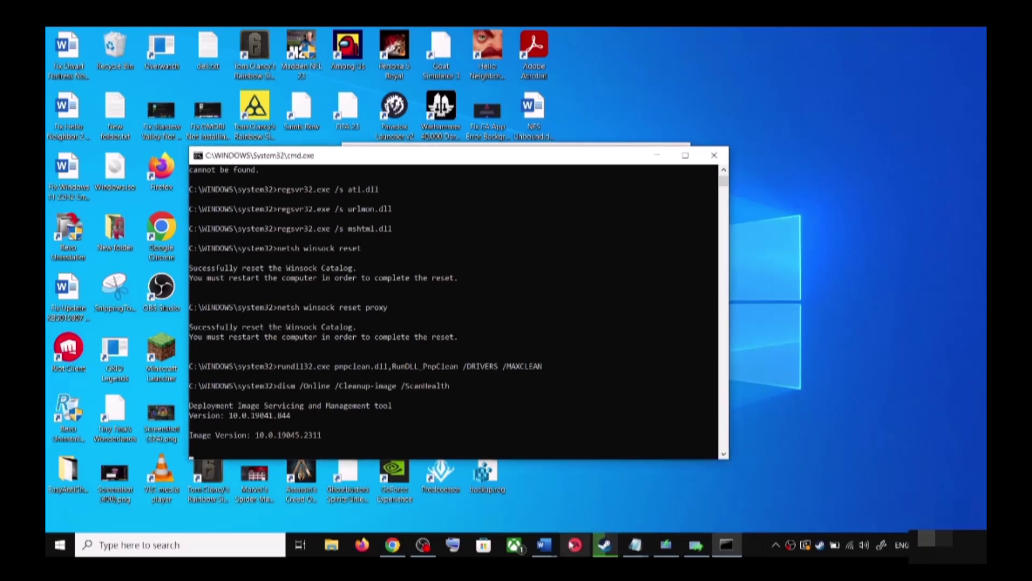
mouse_move(544, 545)
left_click(622, 508)
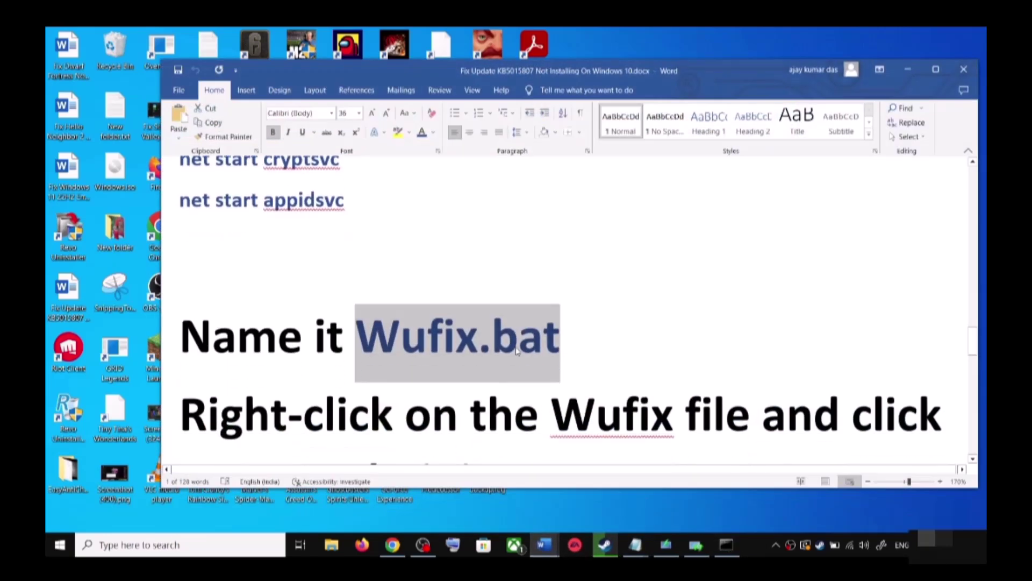
Scroll the guide down to Step 4 and highlight 'Use Media Creation Tool'.
scroll(516, 350, "down", 5)
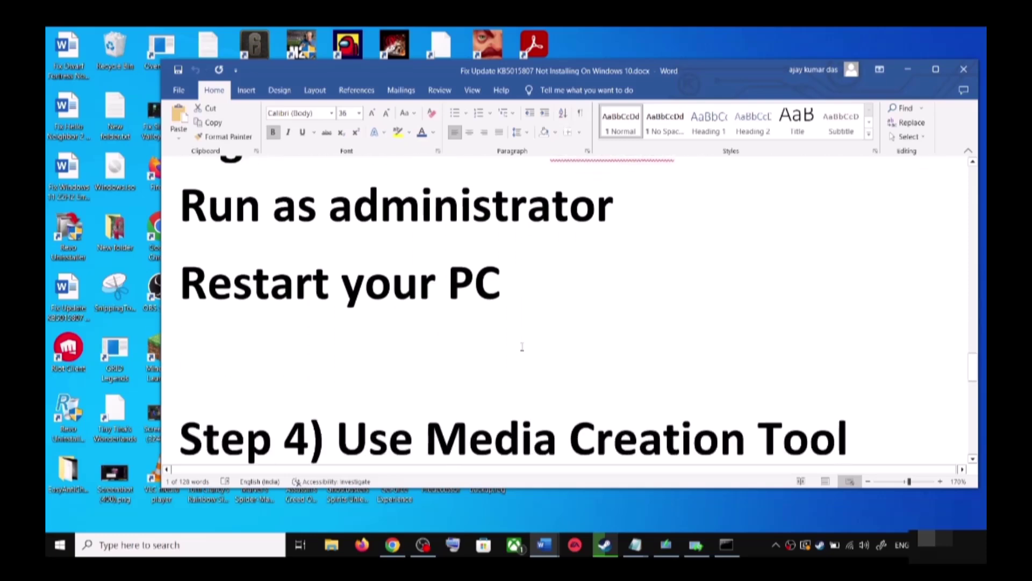
scroll(522, 347, "down", 2)
left_click_drag(430, 352, 822, 351)
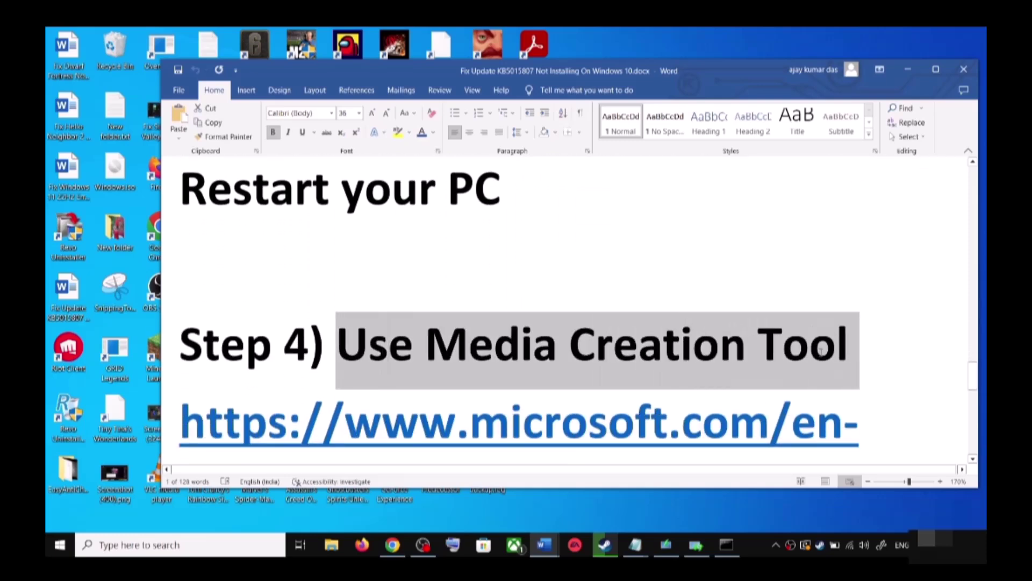
scroll(511, 369, "down", 3)
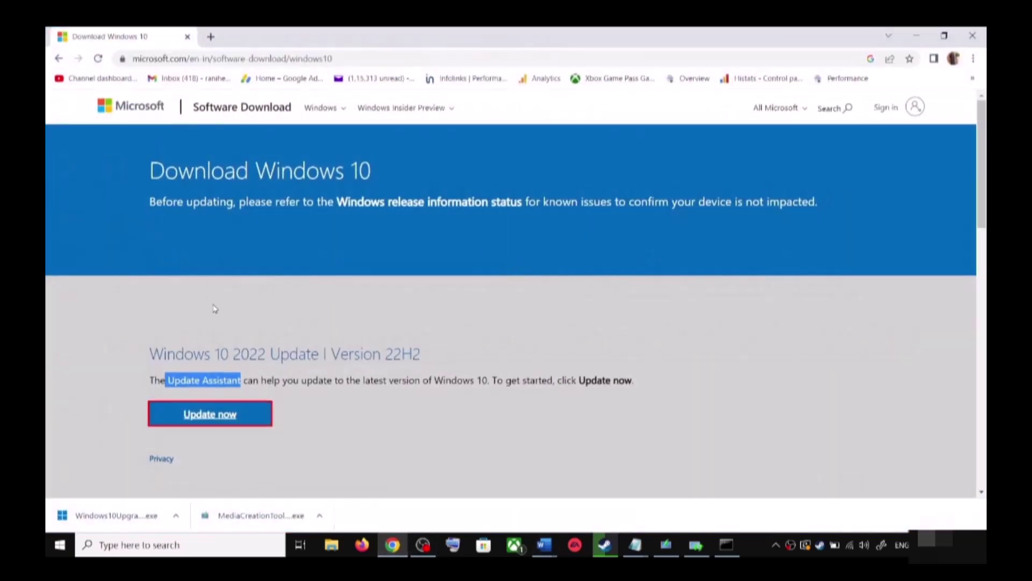
Highlight the Media Creation Tool mention and accept its license terms in Windows 10 Setup.
scroll(227, 321, "down", 1)
scroll(227, 321, "down", 4)
left_click_drag(156, 333, 239, 333)
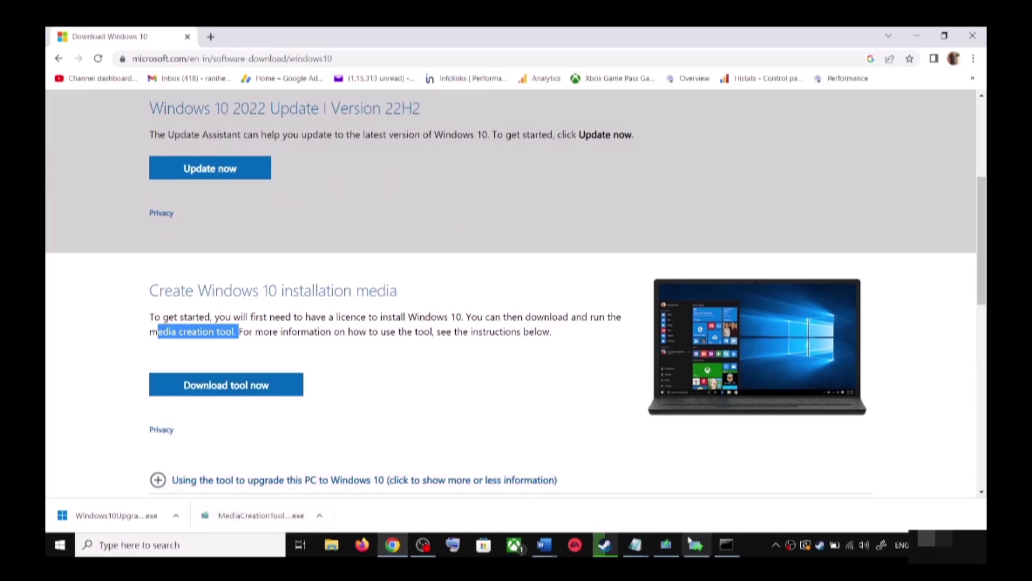
left_click(675, 426)
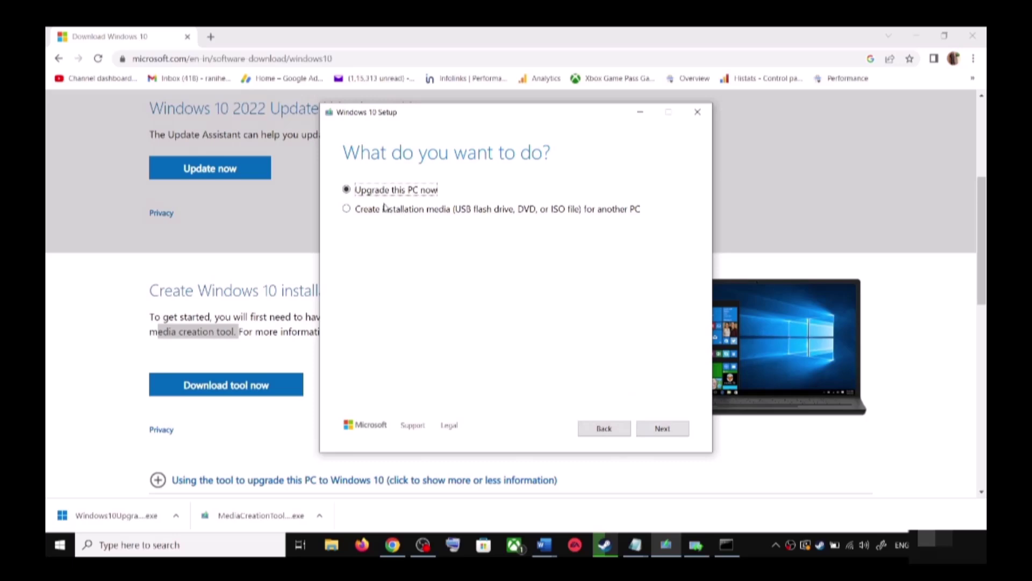
Start the Upgrade this PC now download, then bring the Word fix guide back to front.
left_click(670, 429)
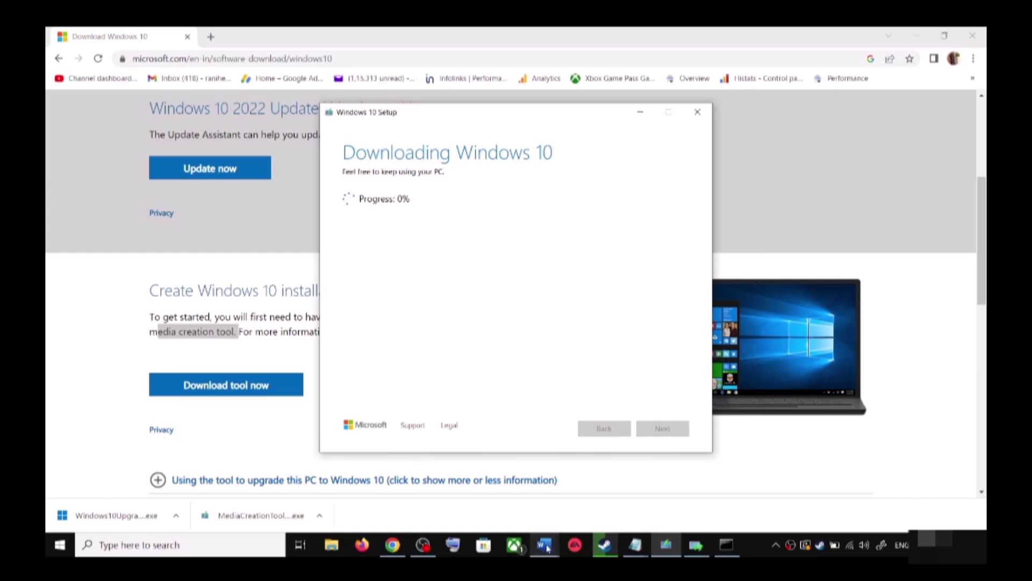
mouse_move(548, 548)
left_click(627, 500)
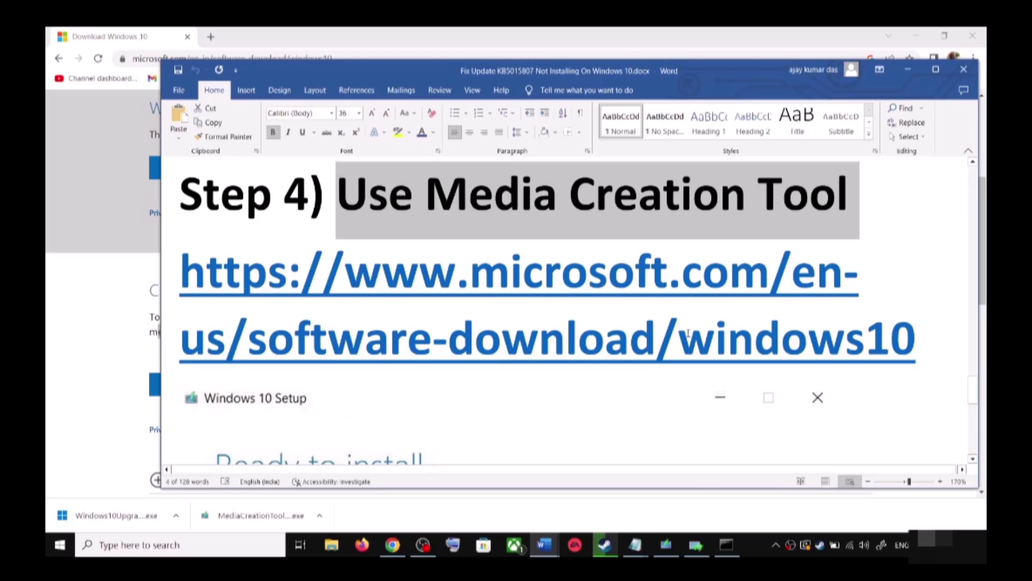
Maximize the Word guide and scroll to its Ready to install screenshot with the Install button.
scroll(688, 333, "down", 3)
left_click(929, 71)
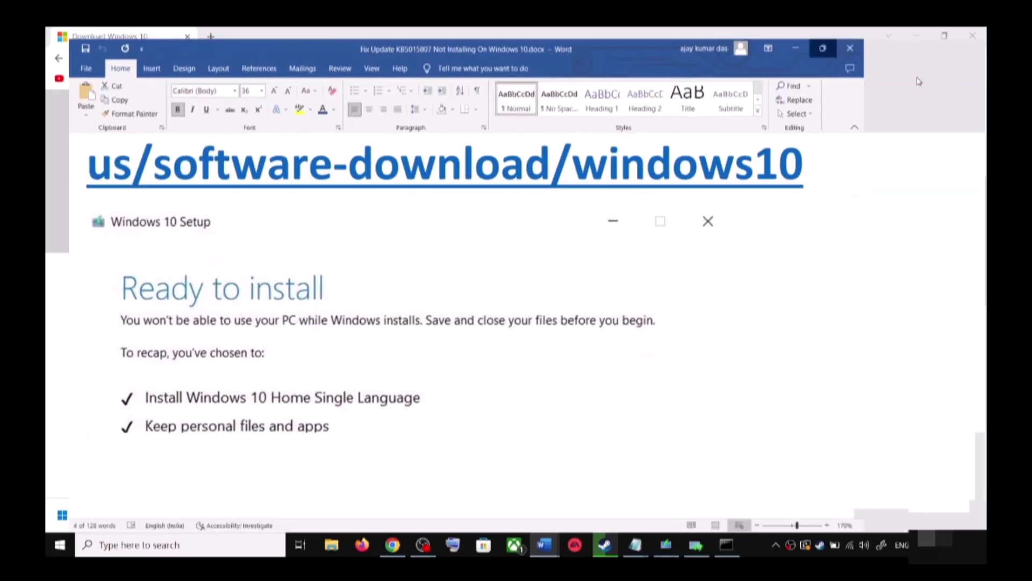
scroll(256, 301, "down", 2)
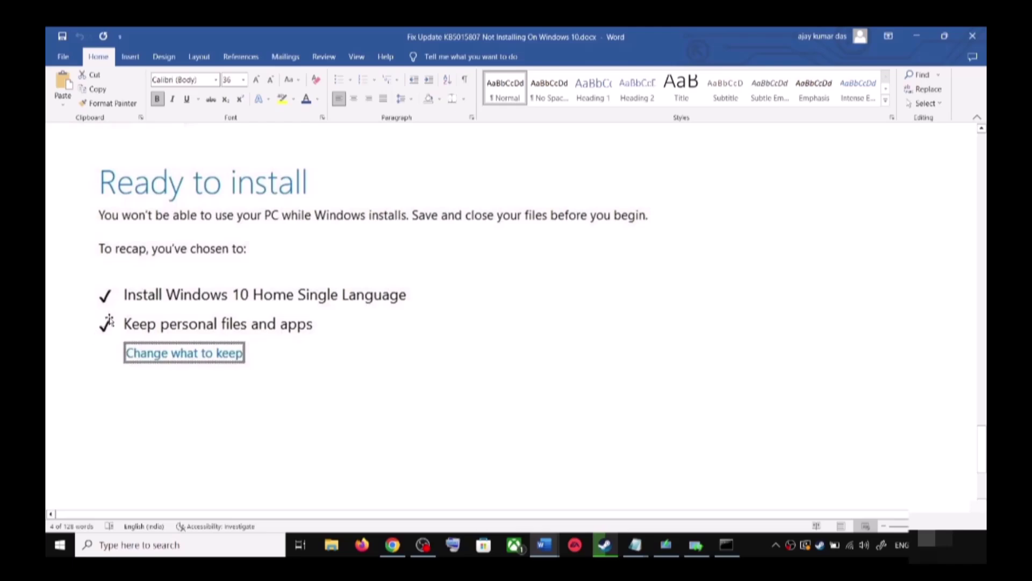
scroll(376, 323, "down", 3)
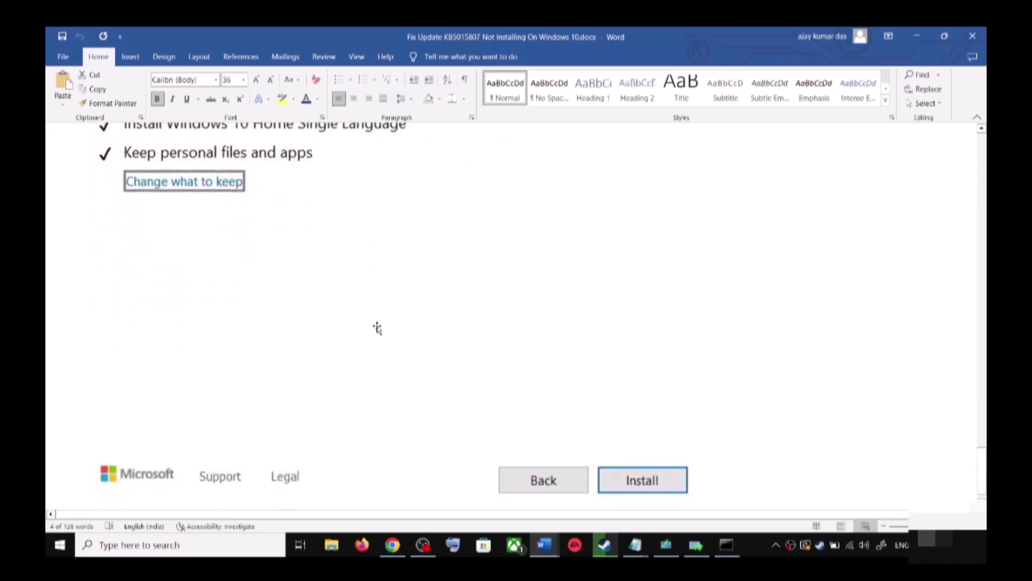
scroll(530, 367, "up", 4)
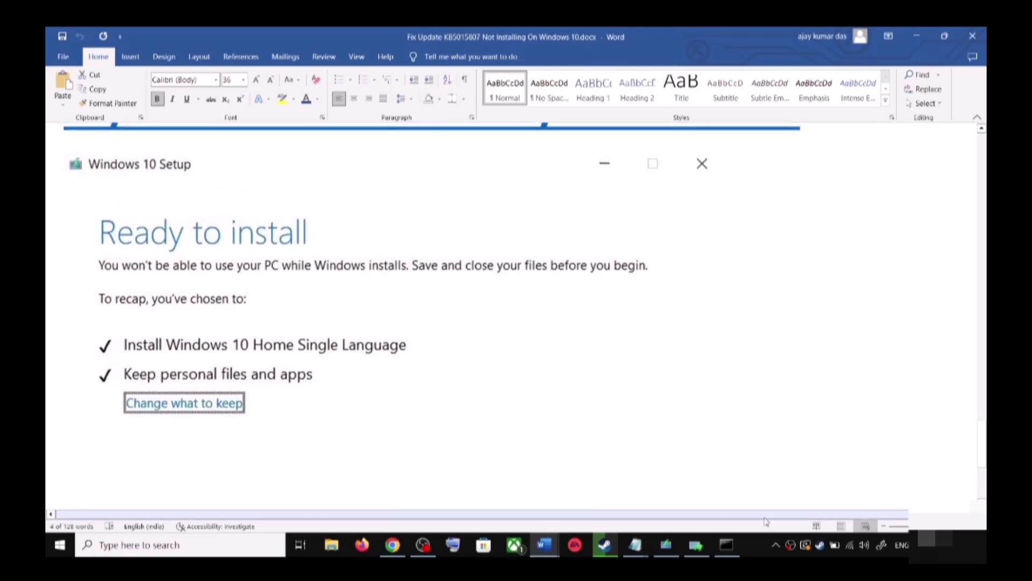
left_click(763, 547)
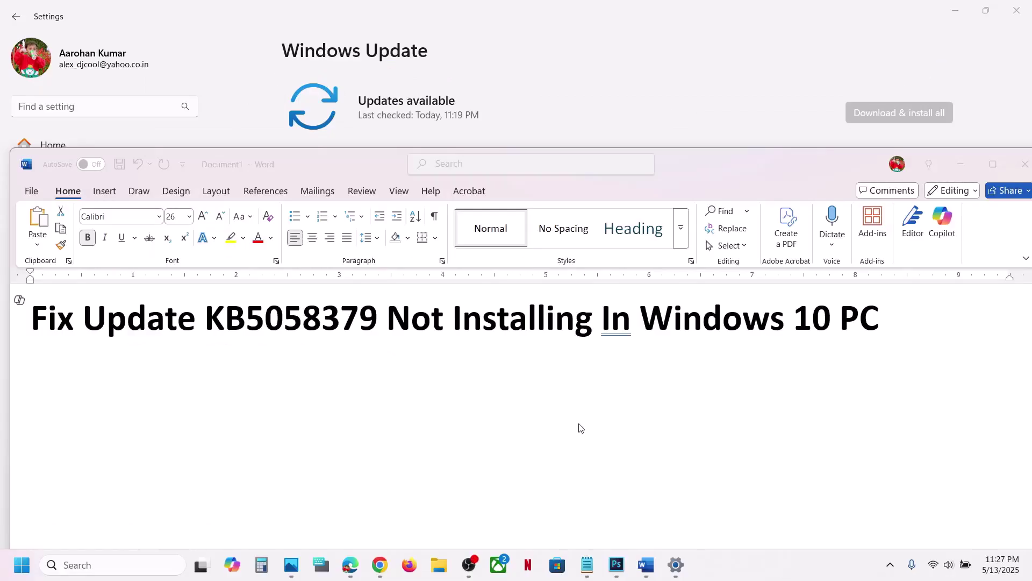
left_click(292, 320)
double_click(288, 314)
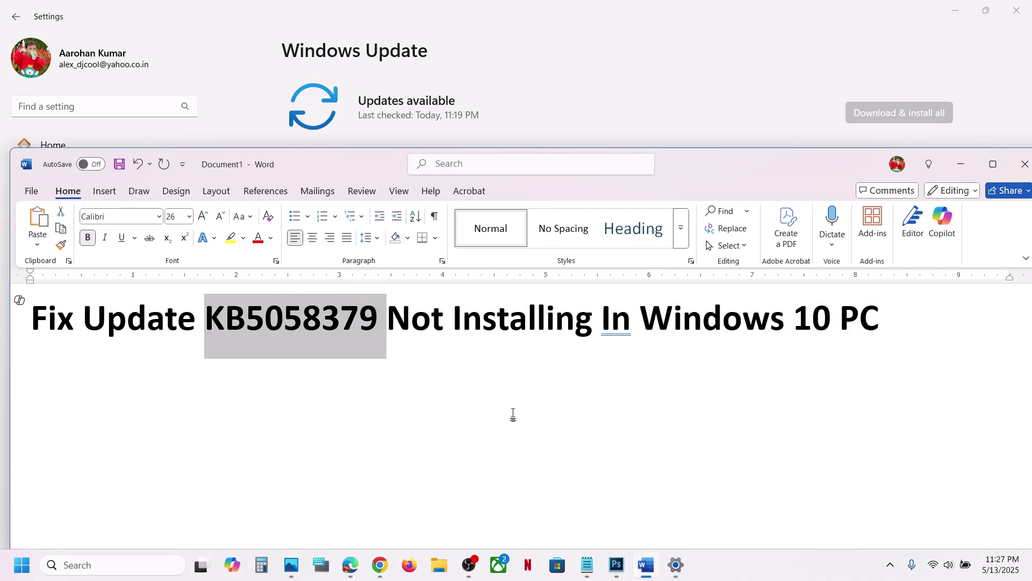
left_click_drag(885, 322, 641, 322)
left_click(770, 562)
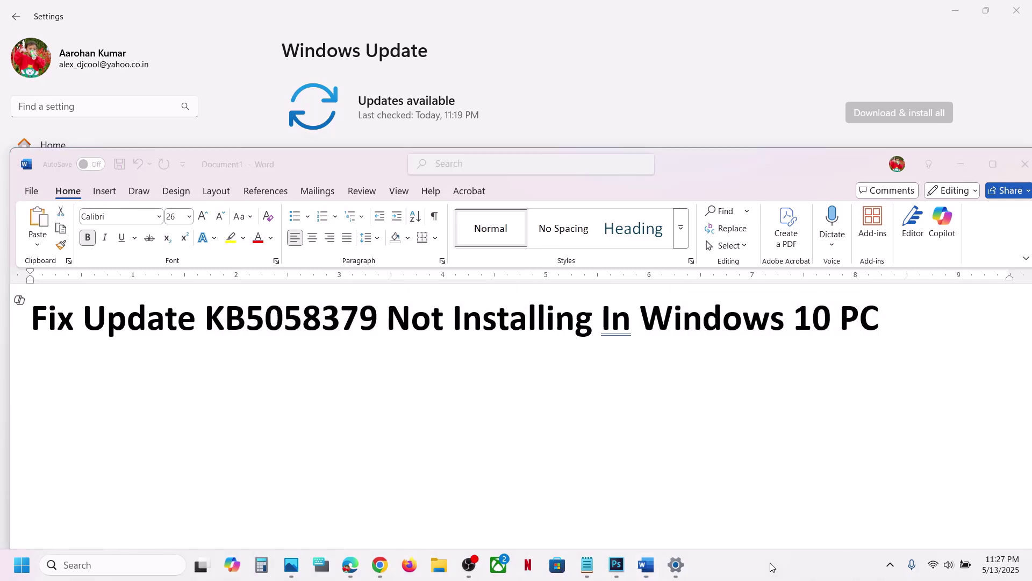